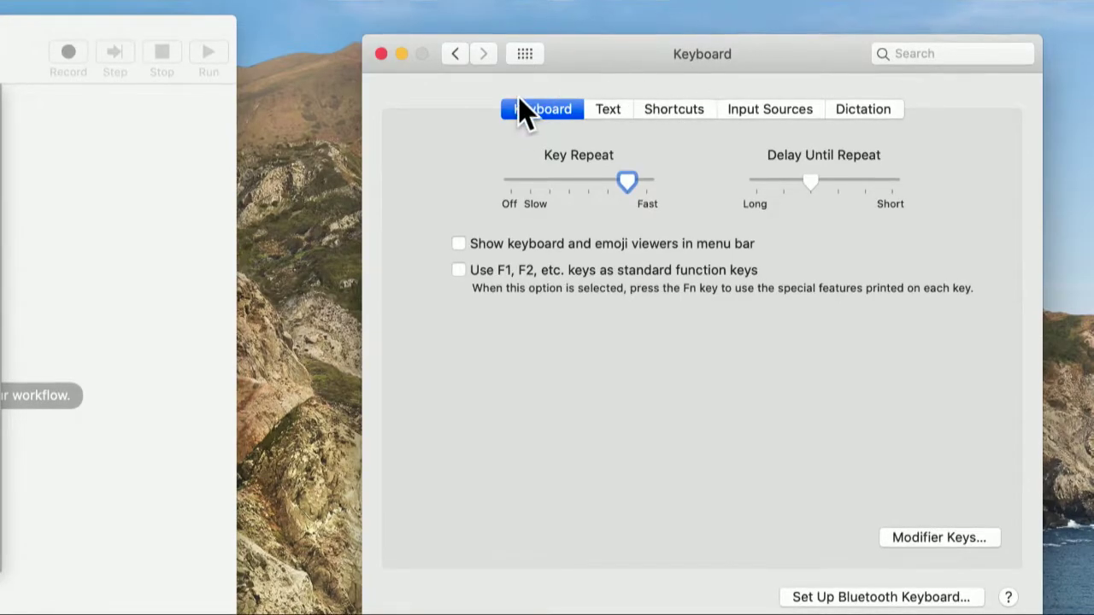
- Show the Text replacement list from the top, with entries like (c), (tm) and 1/2
left_click(605, 109)
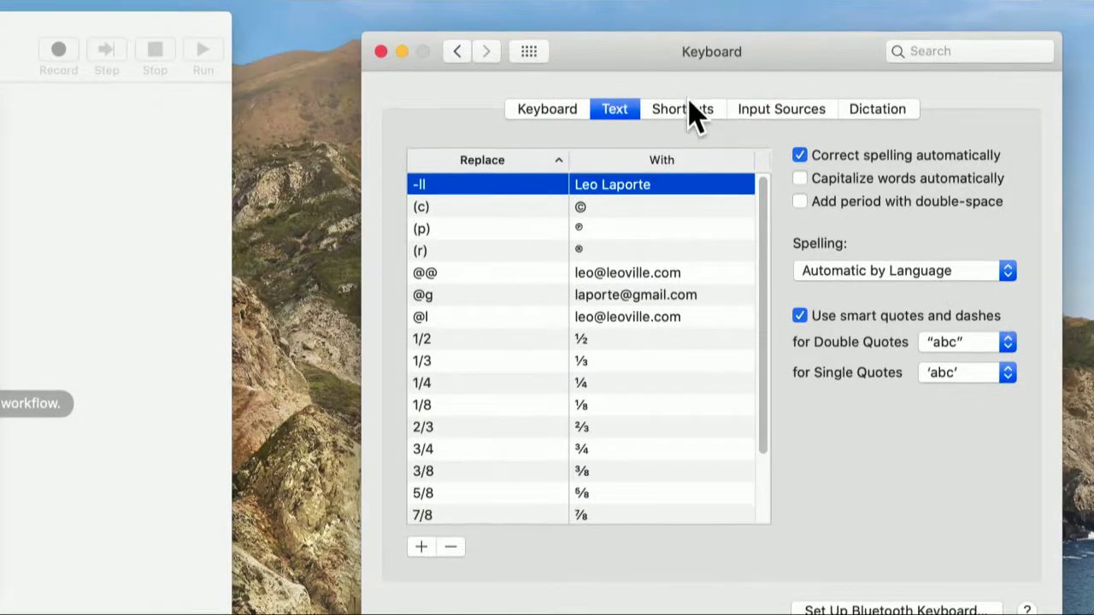
left_click_drag(700, 36, 698, 35)
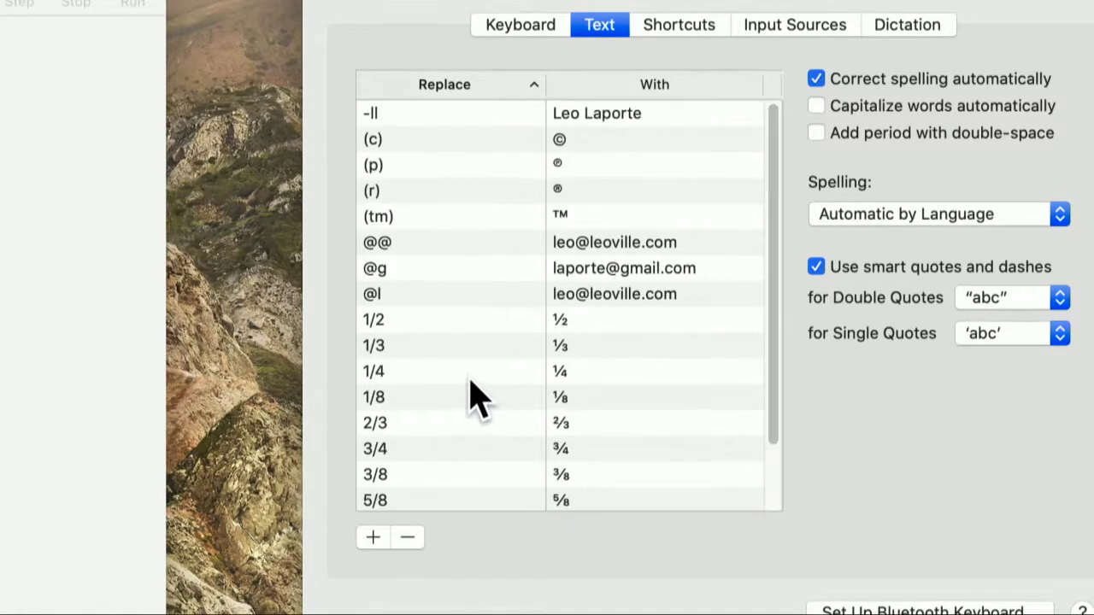
scroll(471, 402, "up", 3)
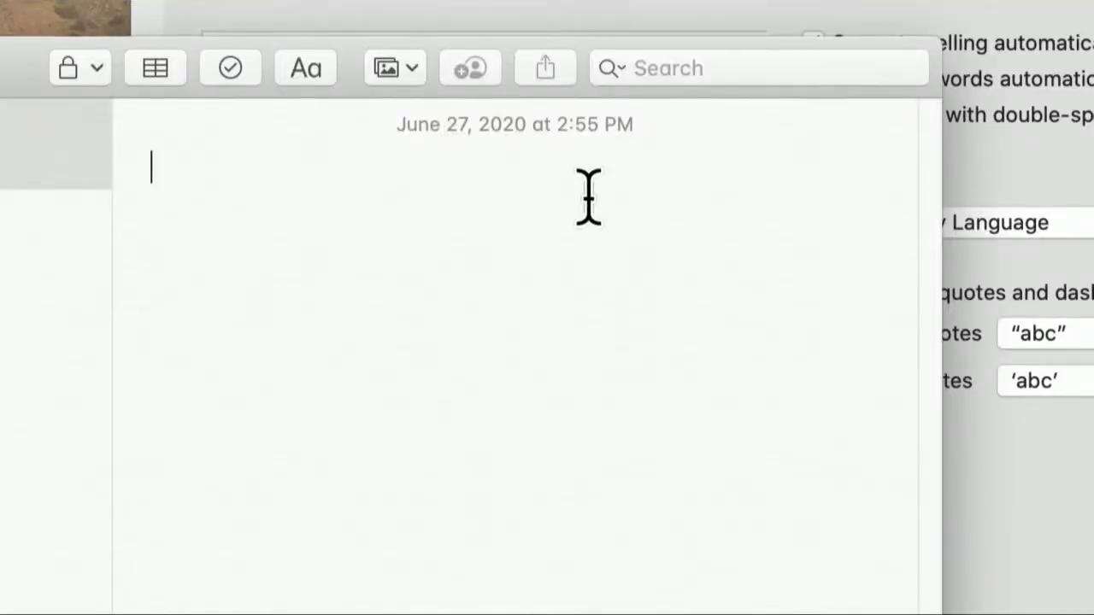
- In a new note, test the -ll, @@, 1/2 and (tm) replacements, then return to System Preferences
type("-")
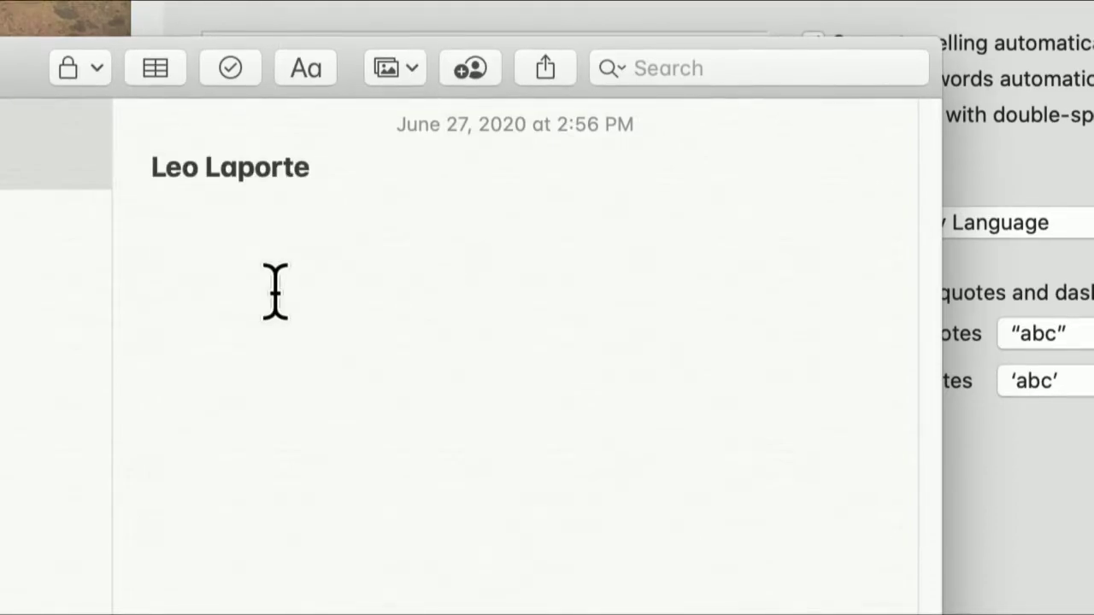
type("@@")
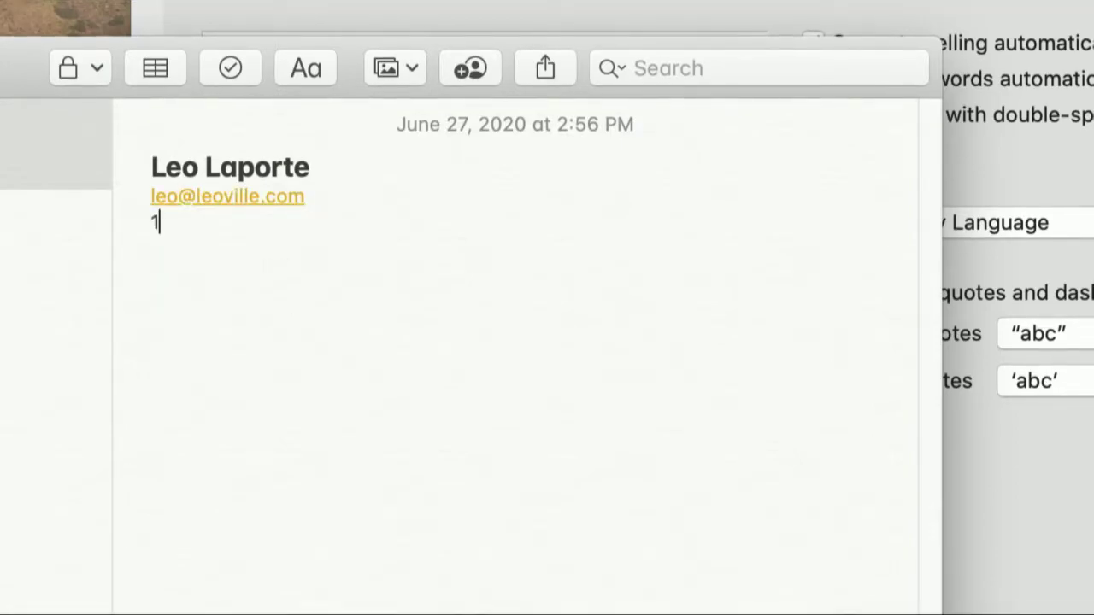
type(" 1/2")
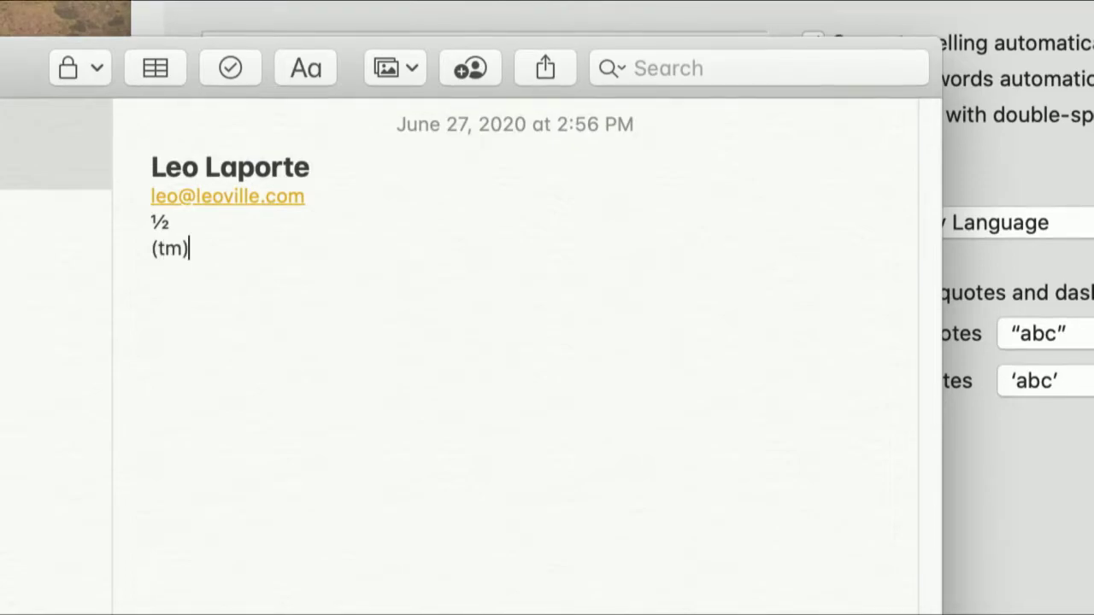
key("Return")
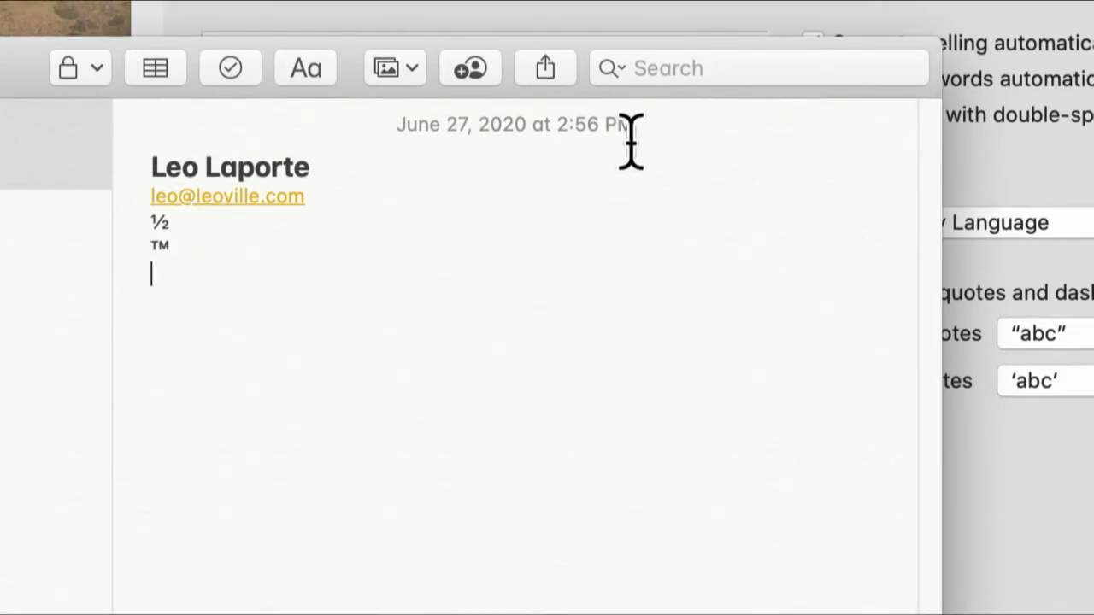
left_click(594, 30)
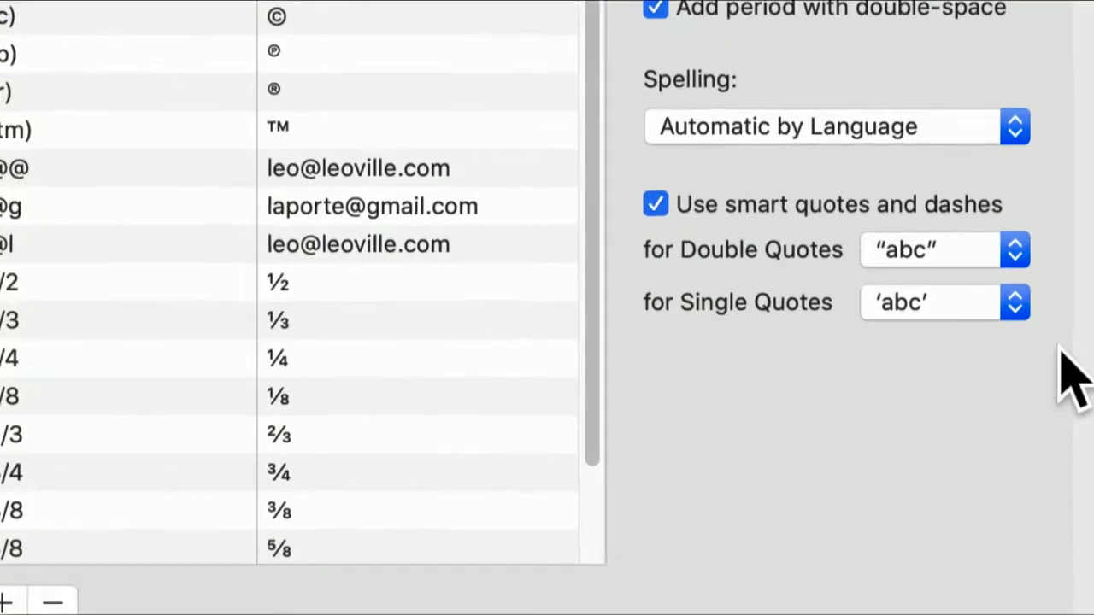
- Review the quote style pop-ups, keeping curly “abc” double quotes and ‘abc’ single quotes
left_click(967, 247)
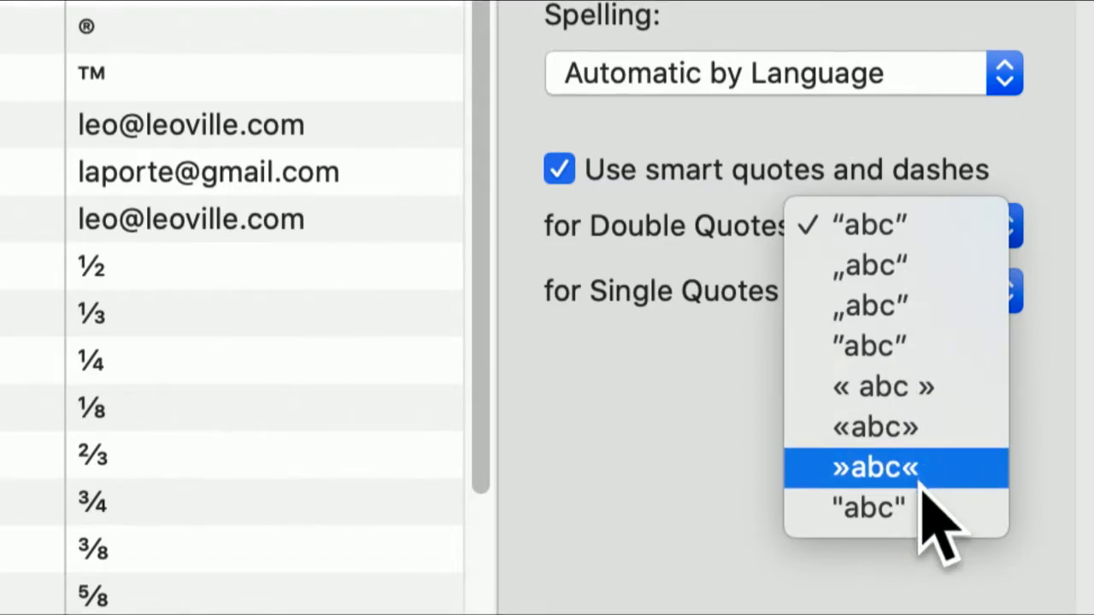
left_click(902, 180)
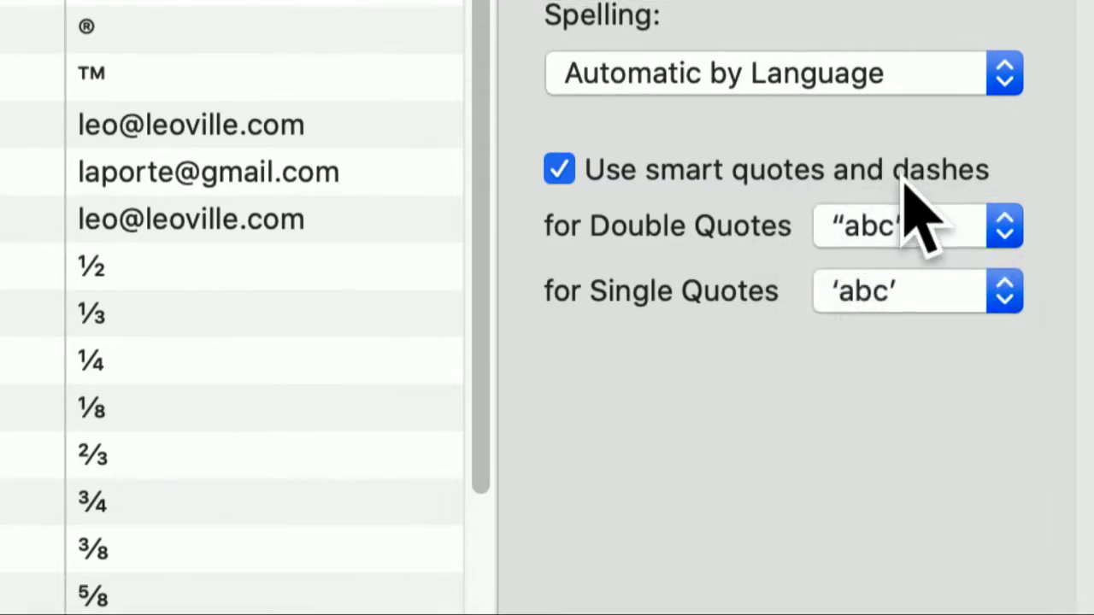
left_click(880, 277)
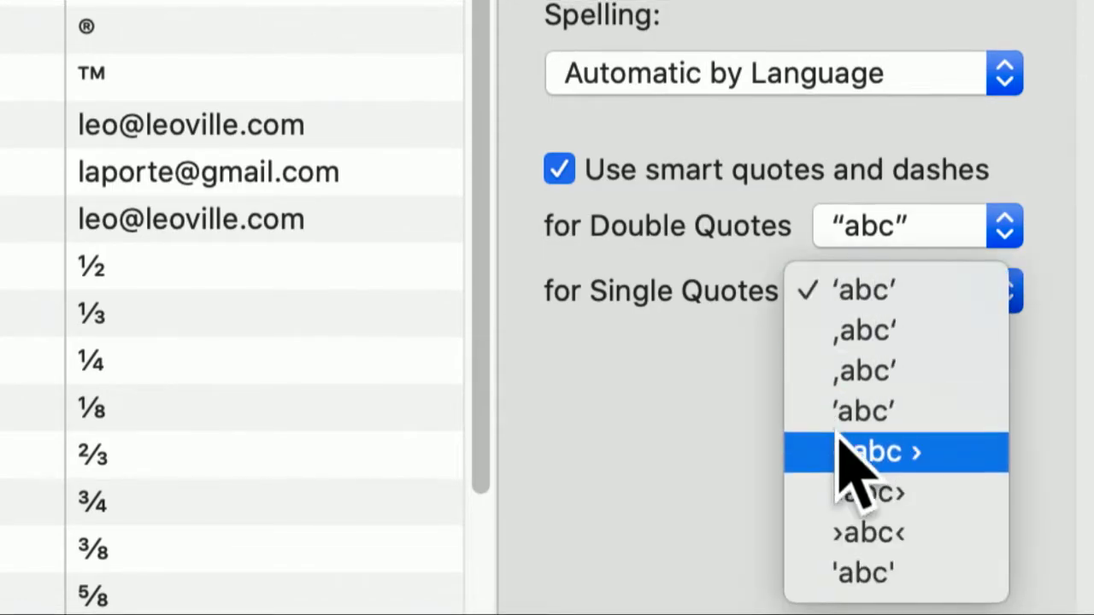
left_click(725, 368)
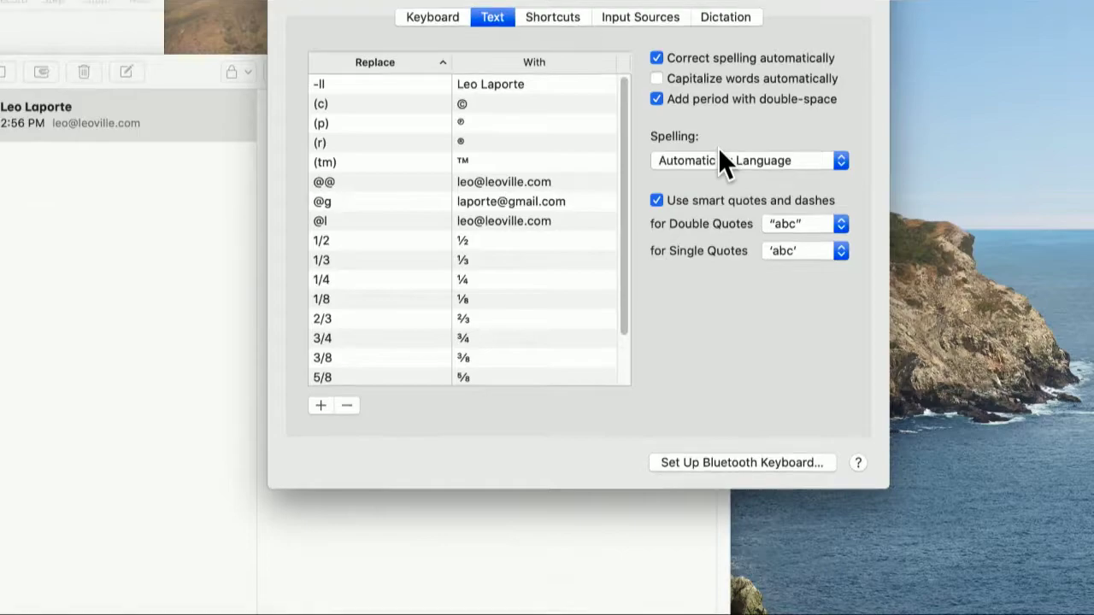
- Remap Caps Lock to Control, then Escape, then restore modifier key defaults and confirm
left_click(439, 20)
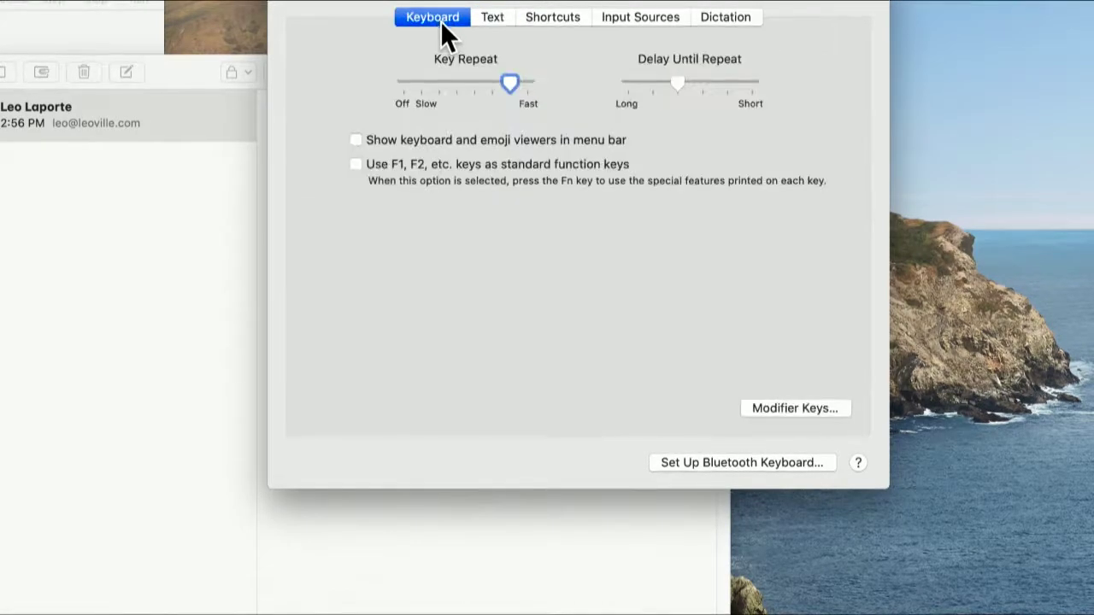
left_click(781, 414)
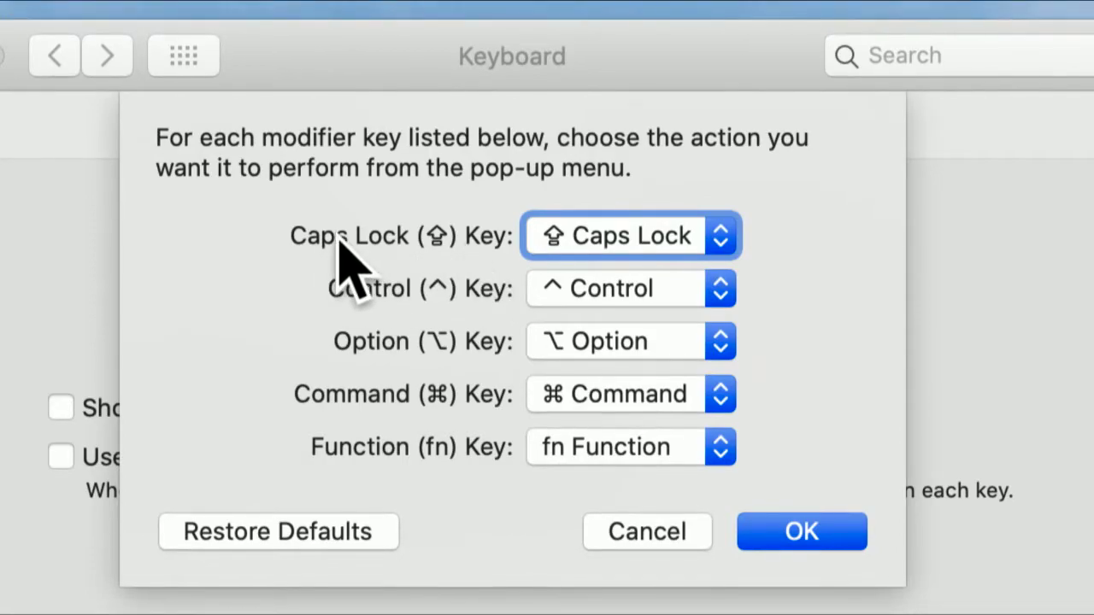
left_click(544, 232)
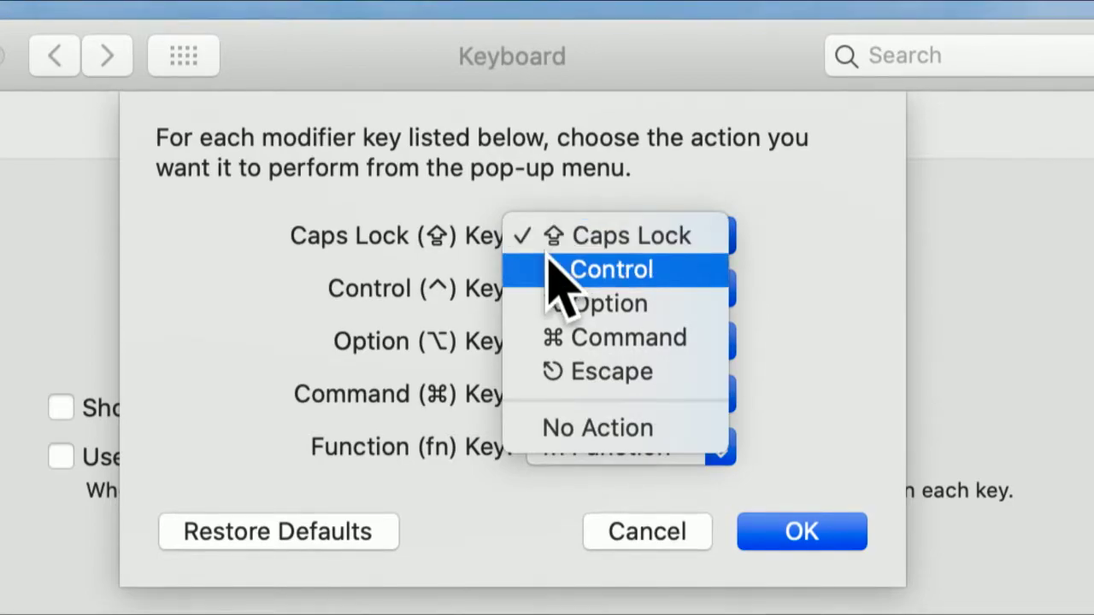
left_click(551, 269)
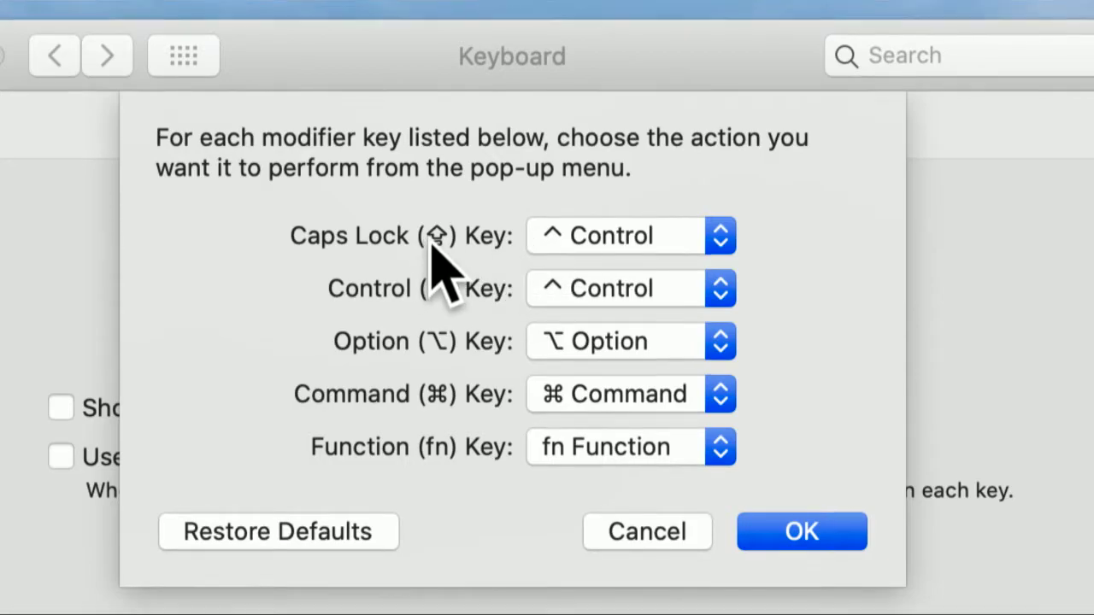
left_click(552, 243)
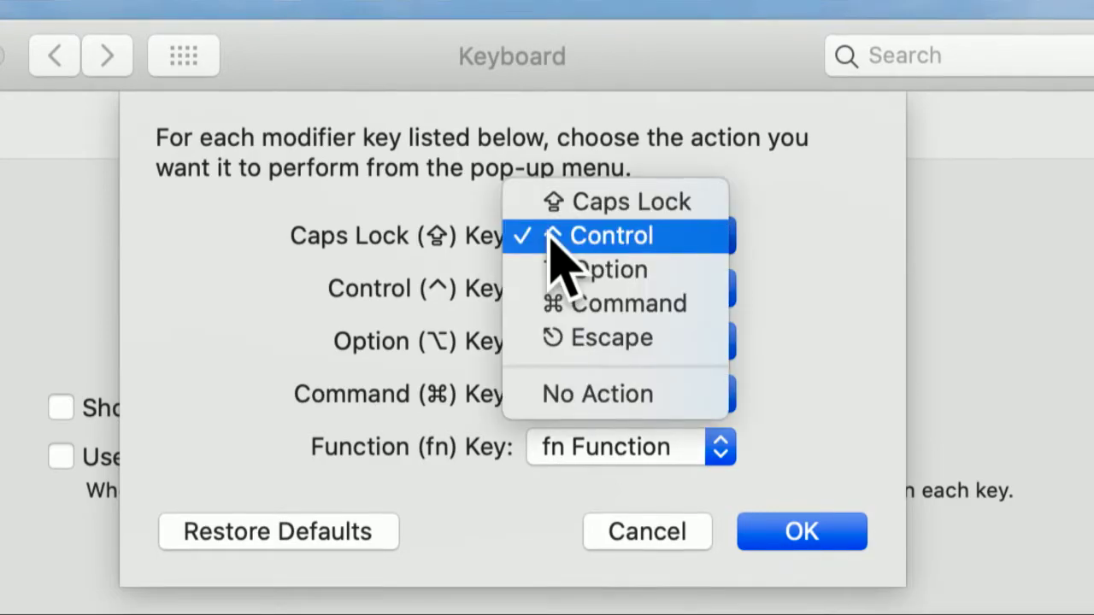
left_click(558, 340)
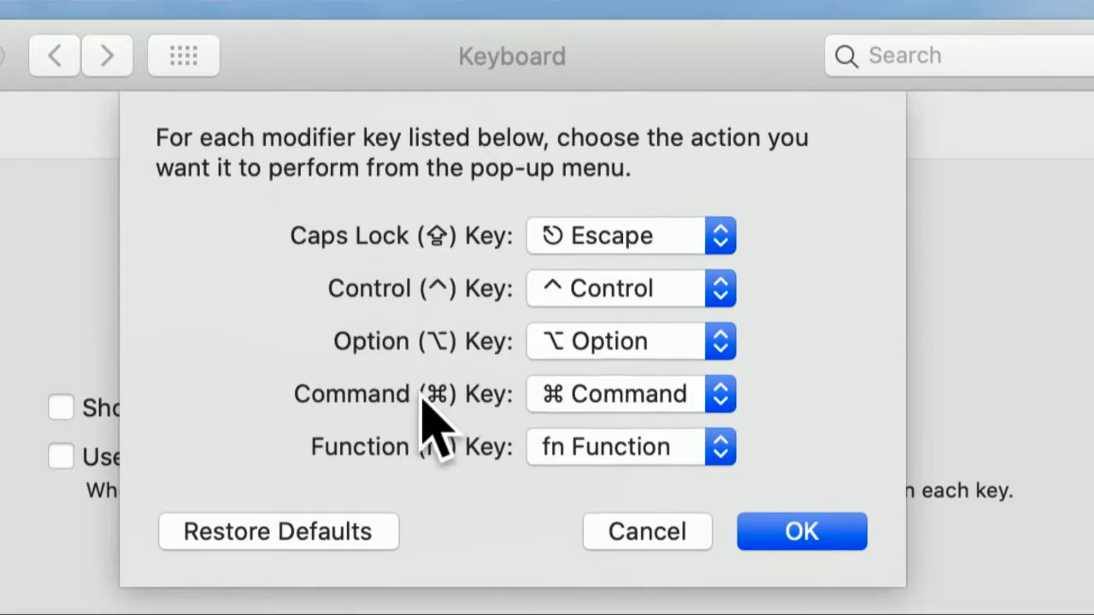
left_click(299, 530)
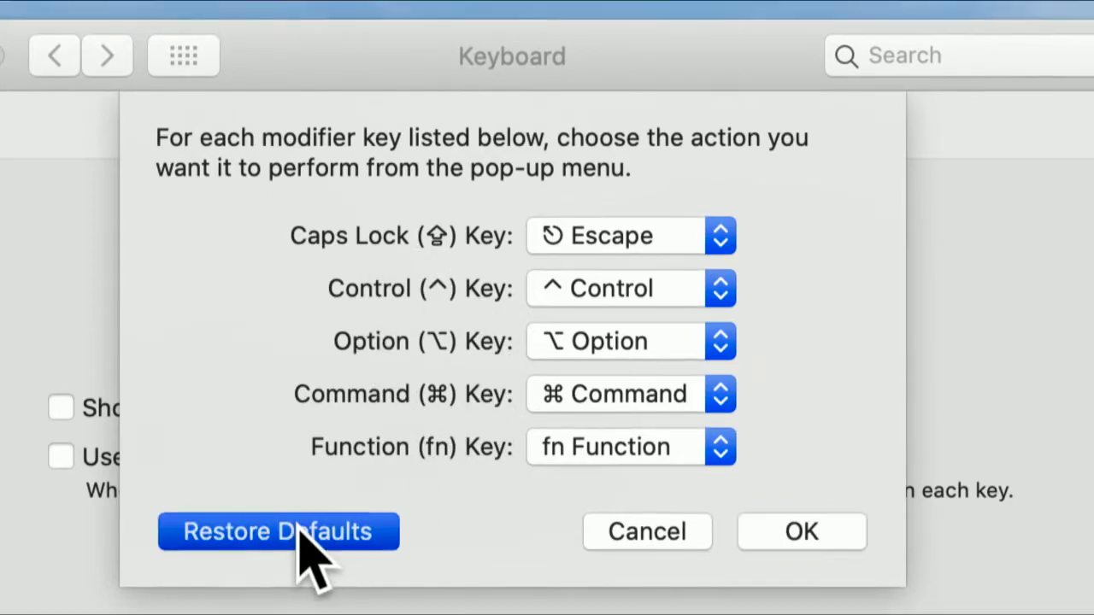
left_click(774, 535)
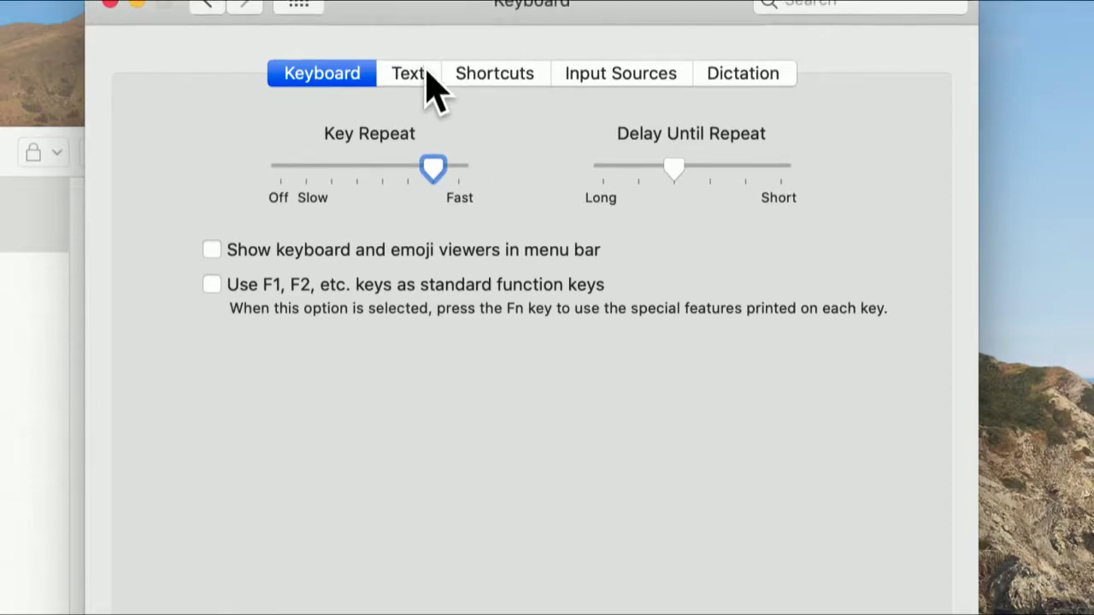
- Browse the Launchpad & Dock, Mission Control, Keyboard, Screenshots and Services shortcut categories
left_click(462, 73)
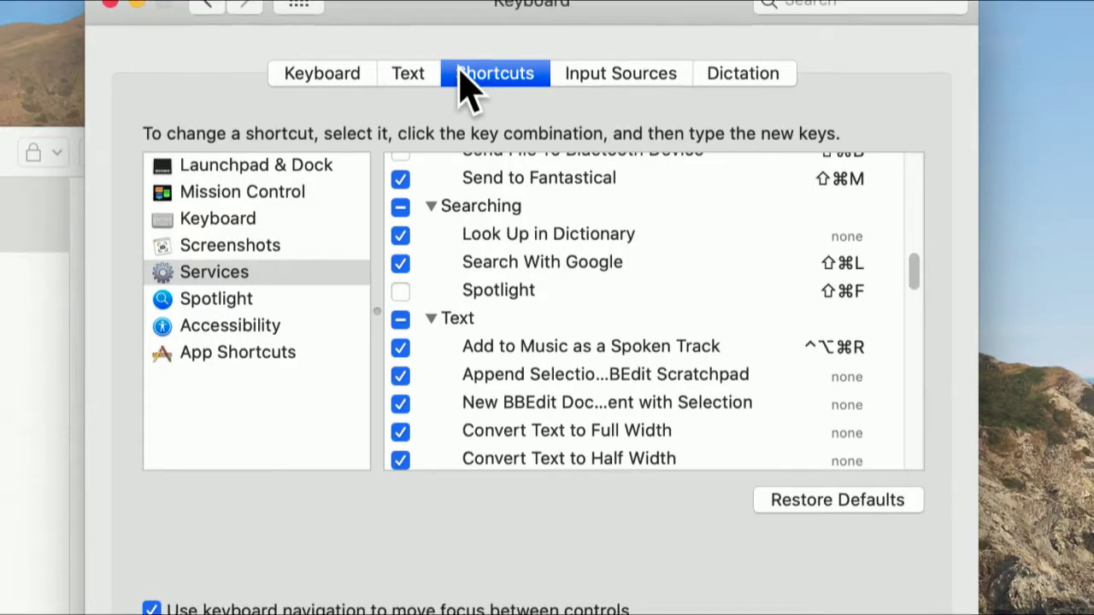
left_click(315, 173)
left_click(311, 195)
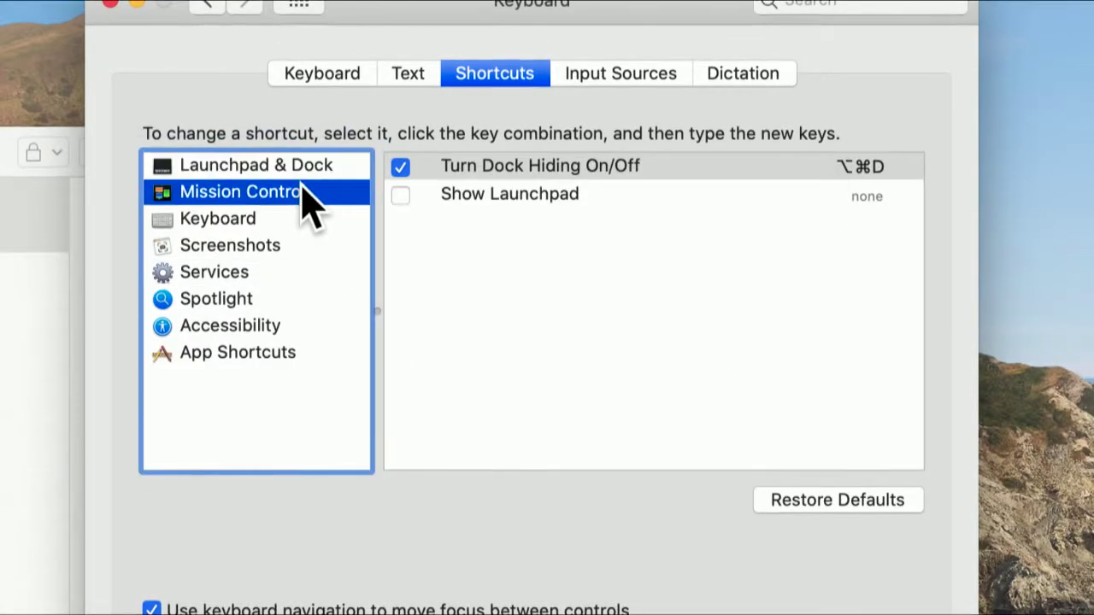
left_click(268, 219)
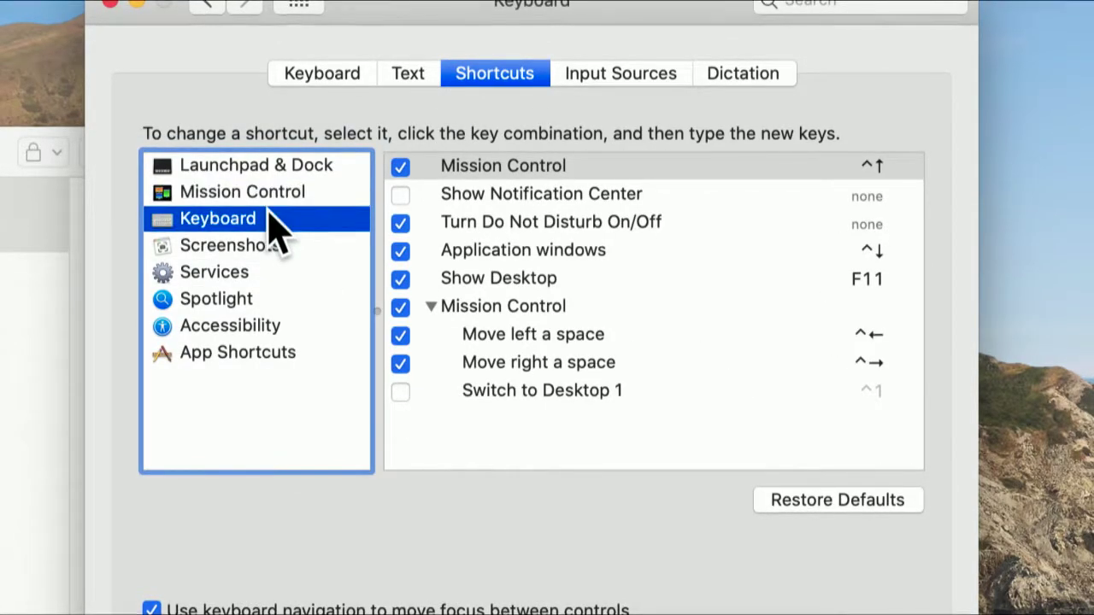
left_click(257, 246)
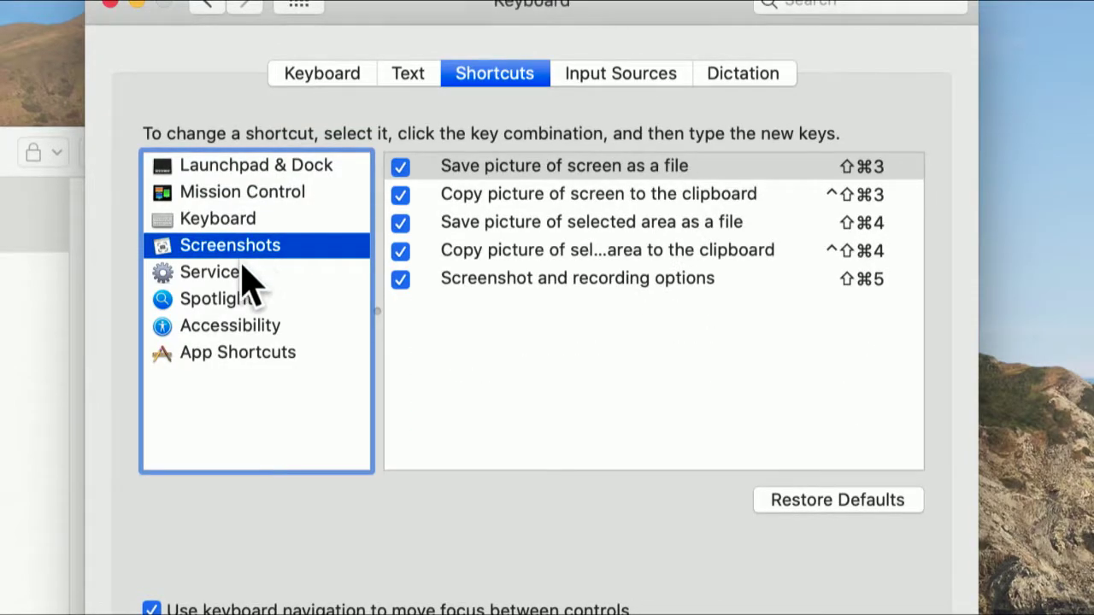
left_click(246, 273)
- Scroll through the Services shortcuts and select Email Selection to inspect its shortcut
scroll(511, 402, "down", 2)
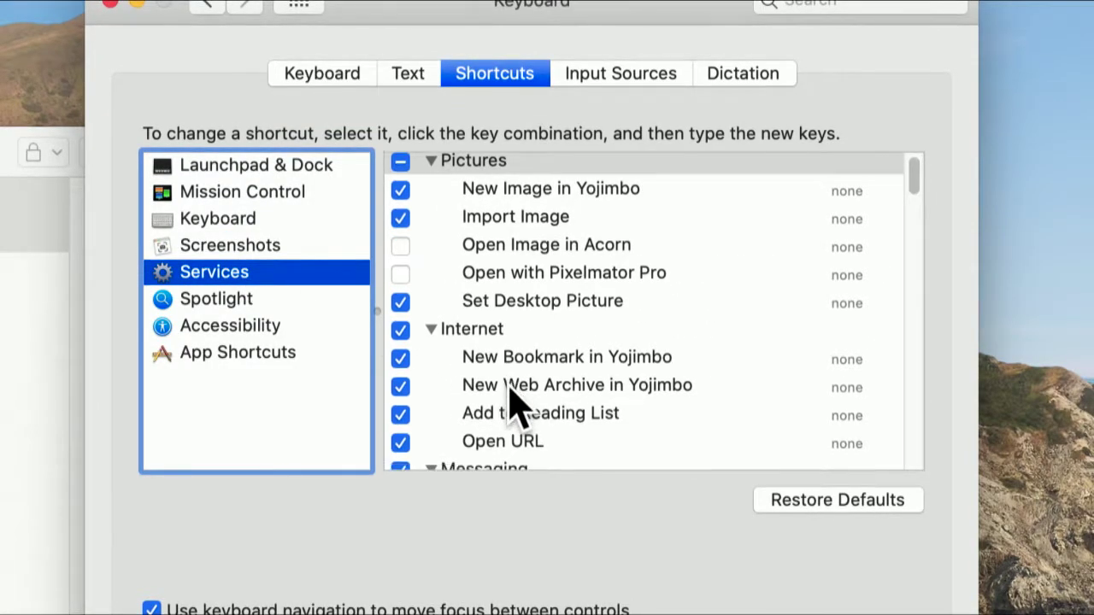
scroll(512, 402, "down", 10)
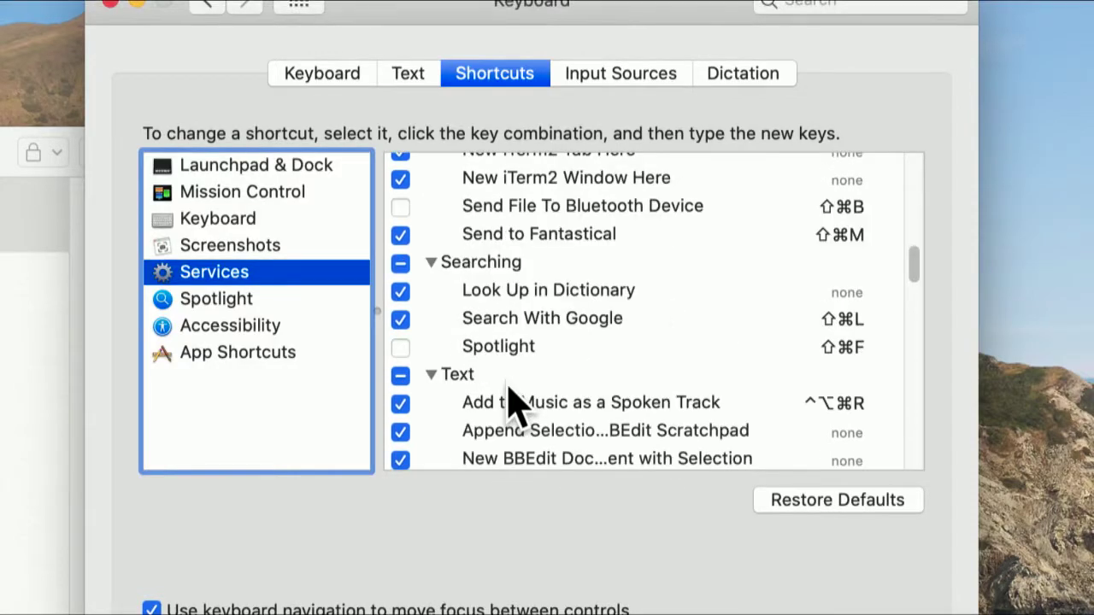
scroll(511, 401, "down", 8)
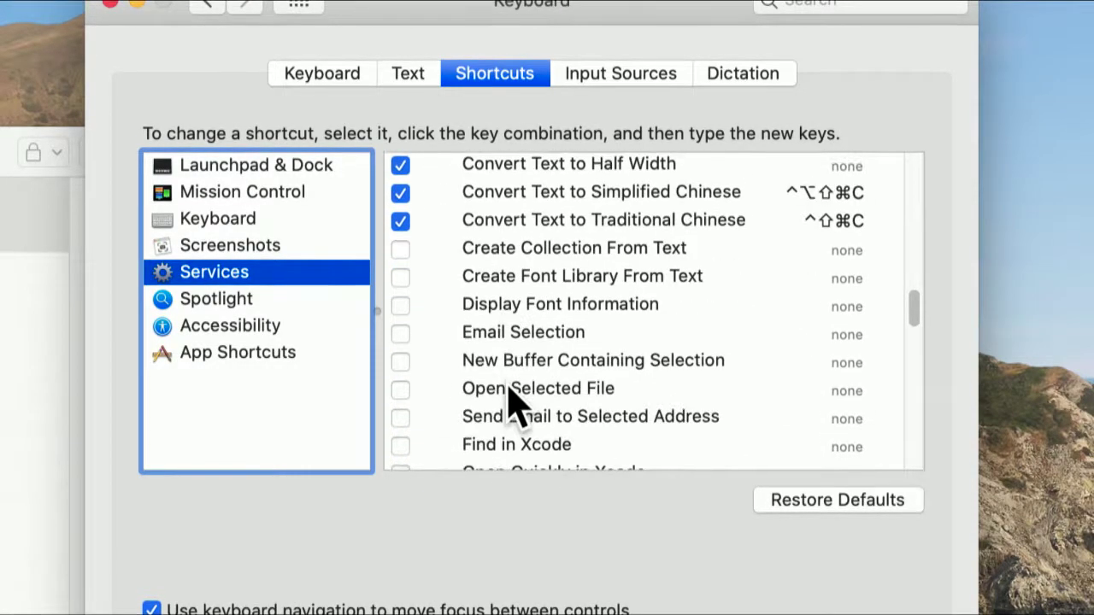
scroll(511, 395, "down", 1)
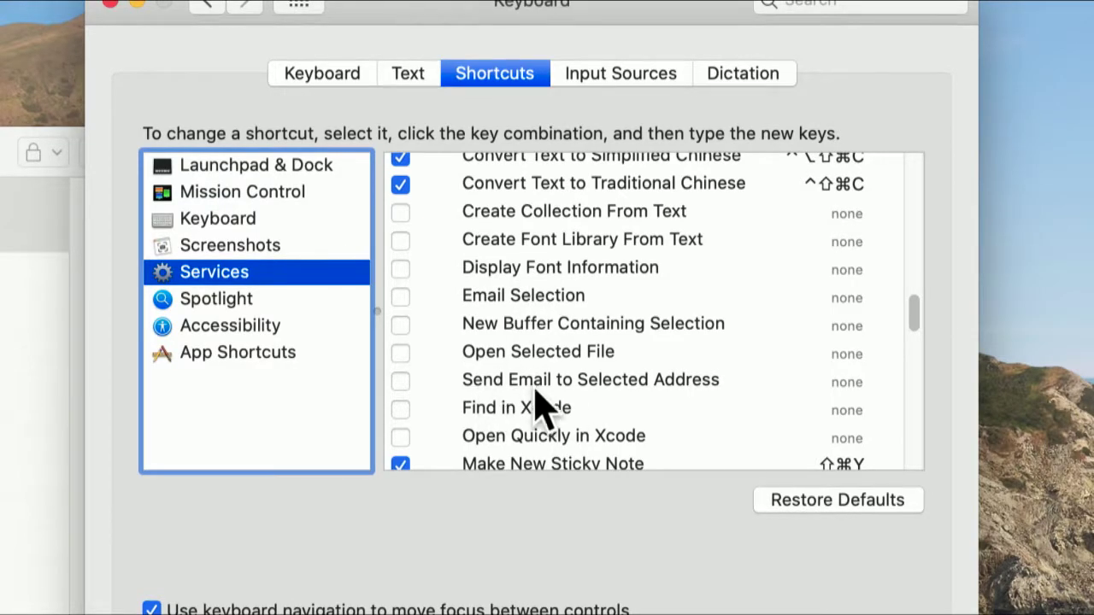
scroll(590, 414, "down", 1)
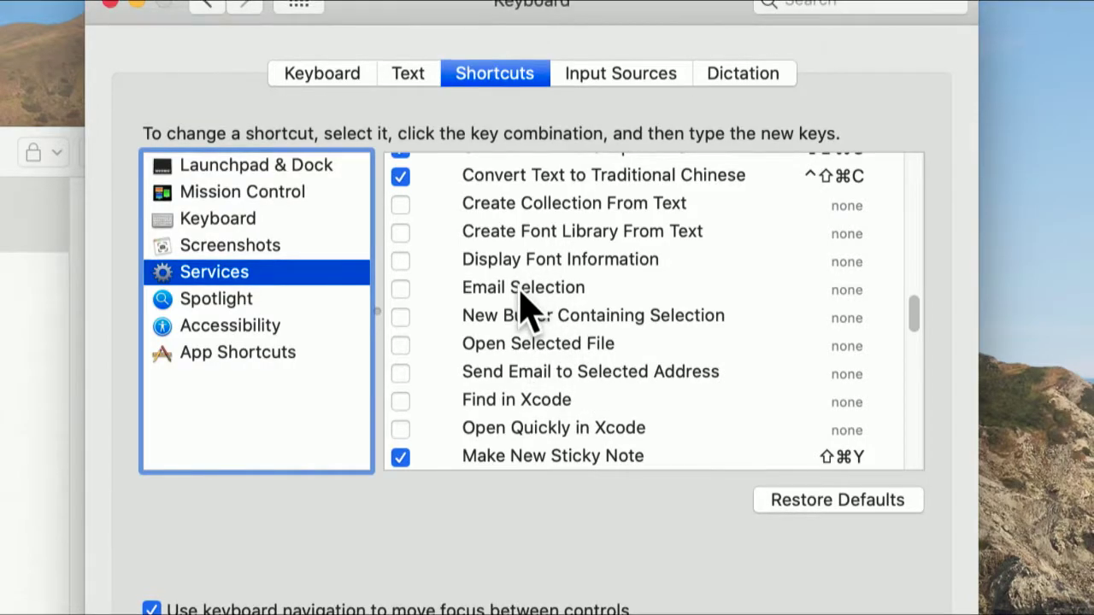
left_click(491, 295)
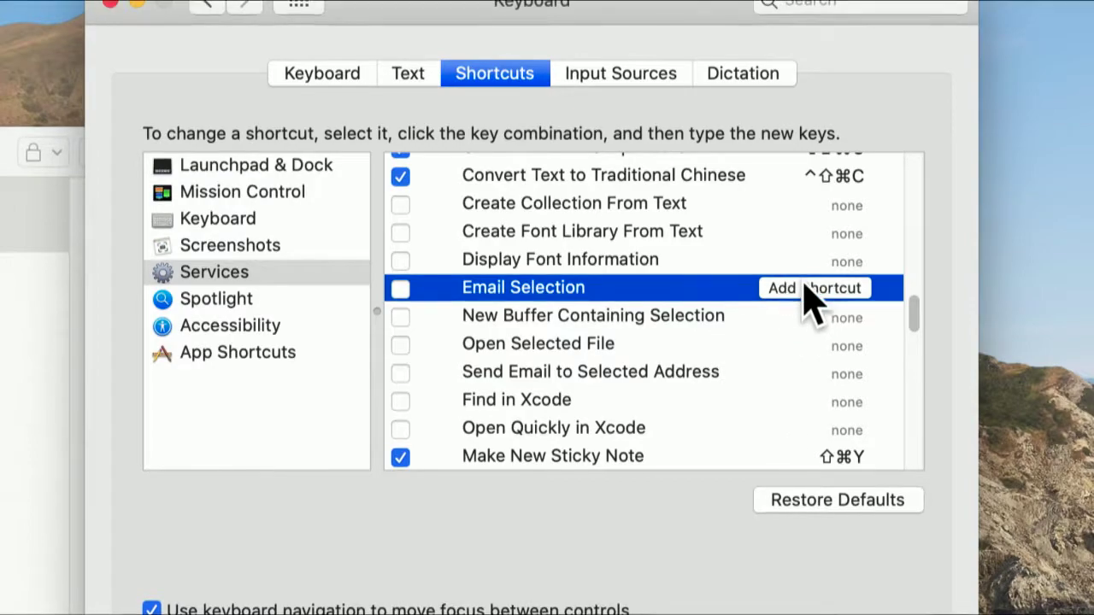
scroll(648, 442, "down", 3)
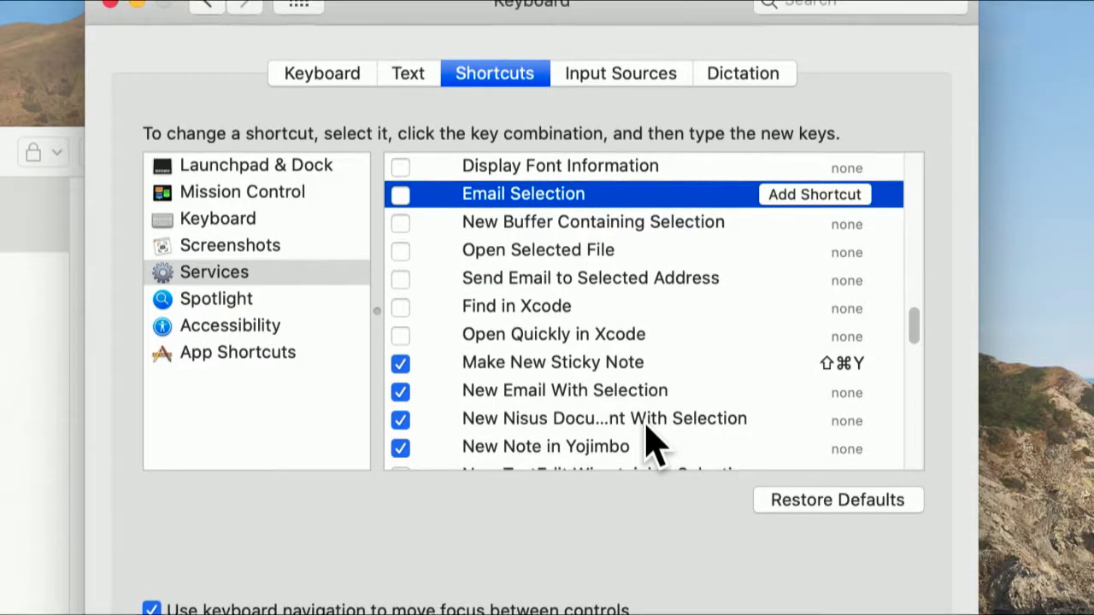
scroll(648, 441, "down", 10)
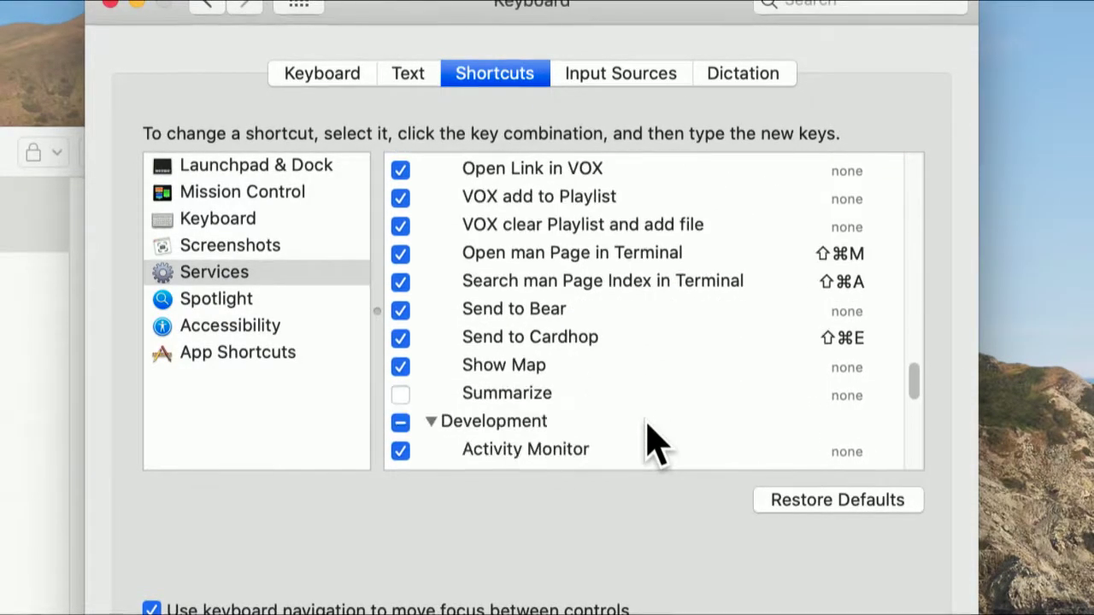
scroll(648, 441, "down", 5)
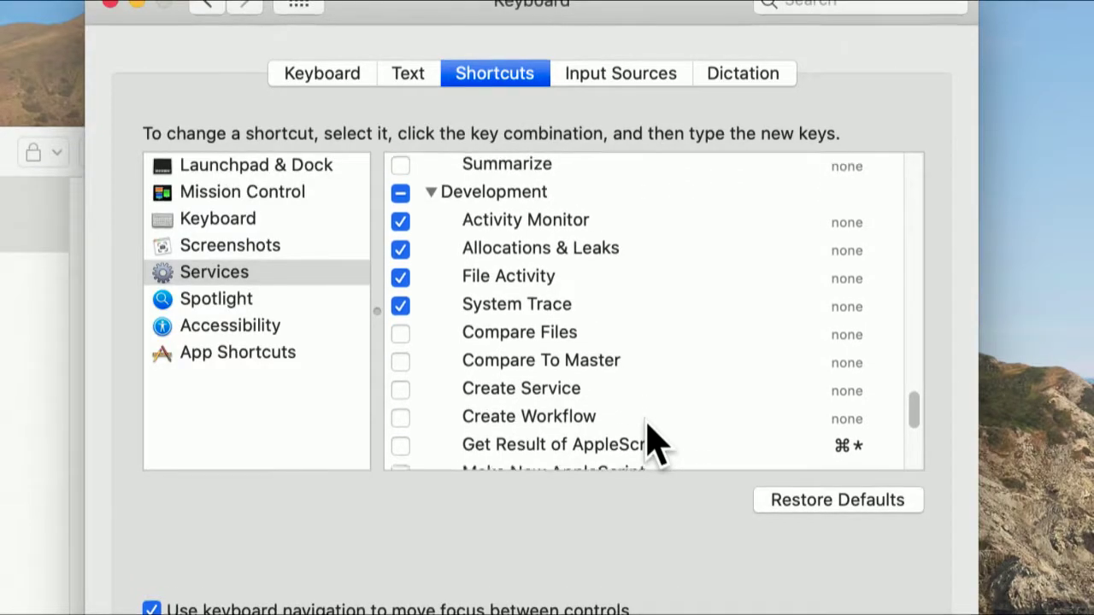
scroll(648, 442, "down", 5)
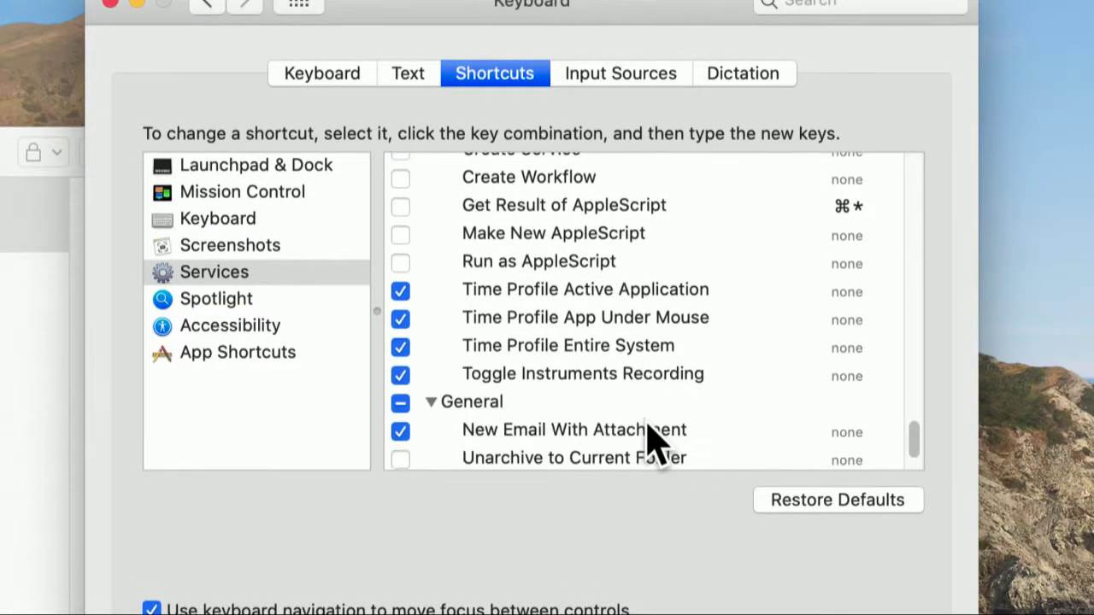
scroll(648, 441, "down", 2)
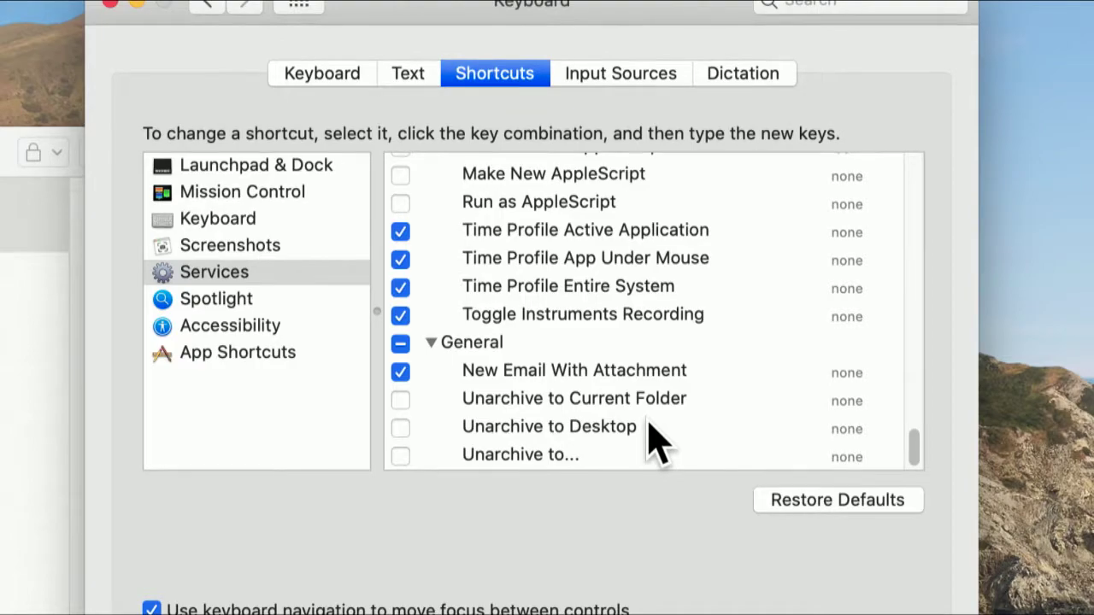
scroll(648, 441, "up", 15)
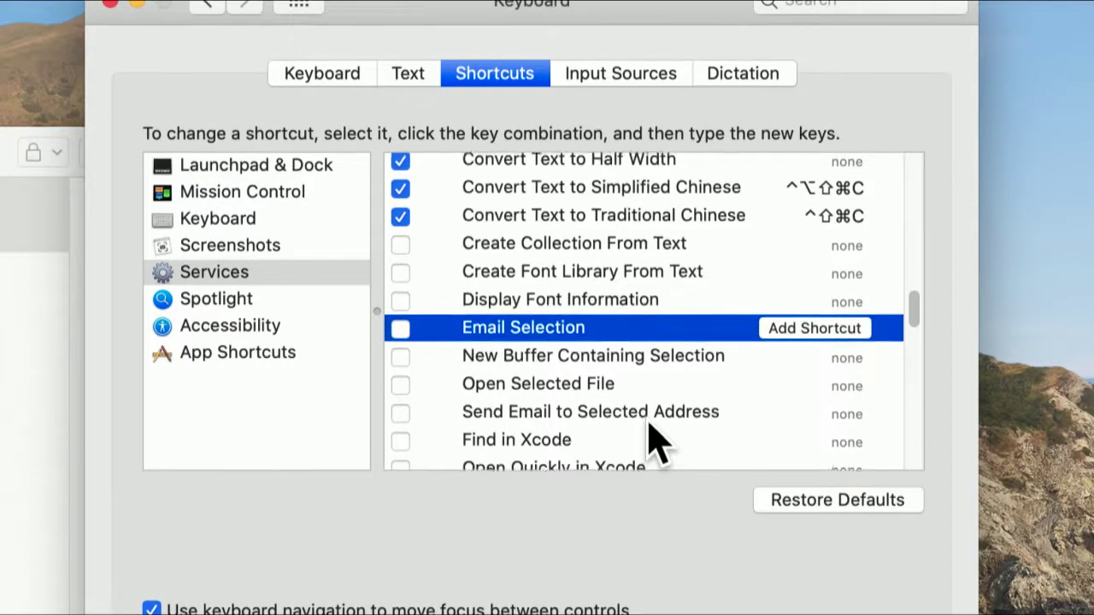
scroll(648, 427, "up", 10)
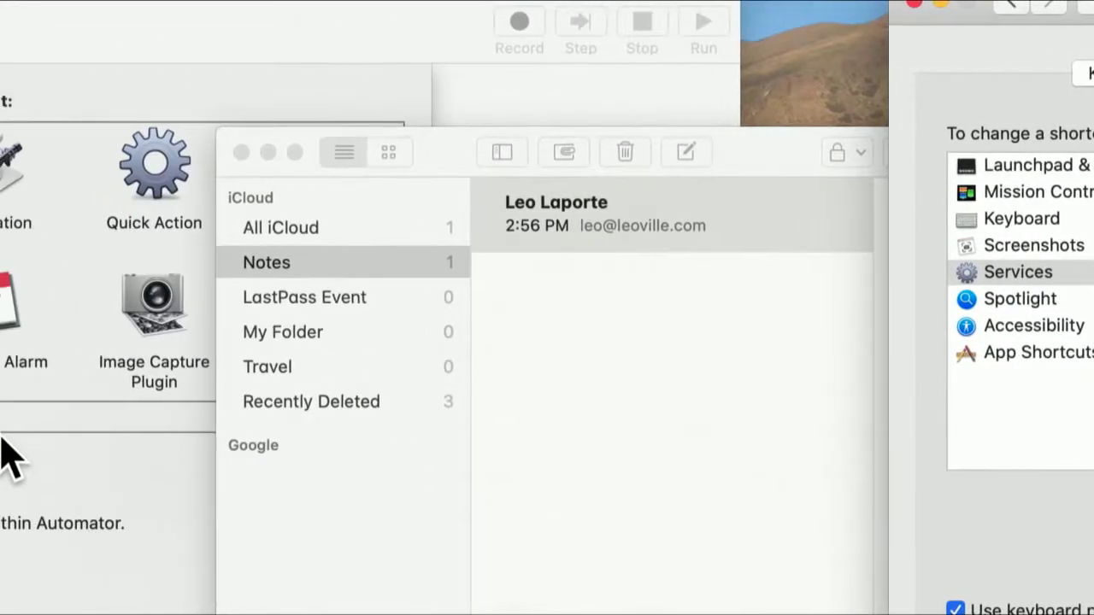
- Create a new Automator document from the Quick Action template
left_click(268, 82)
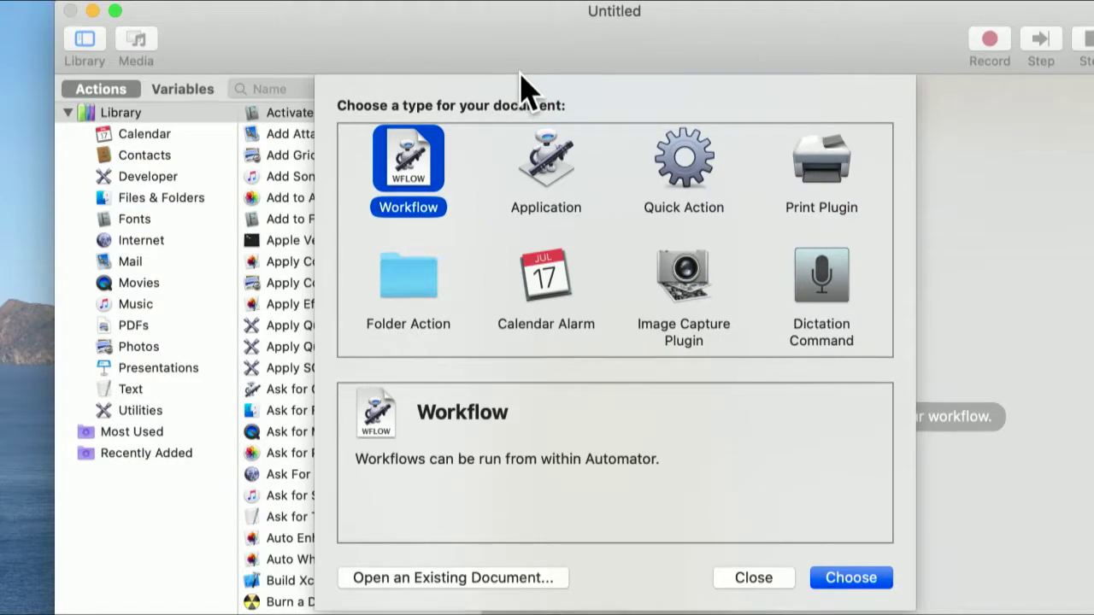
left_click(666, 176)
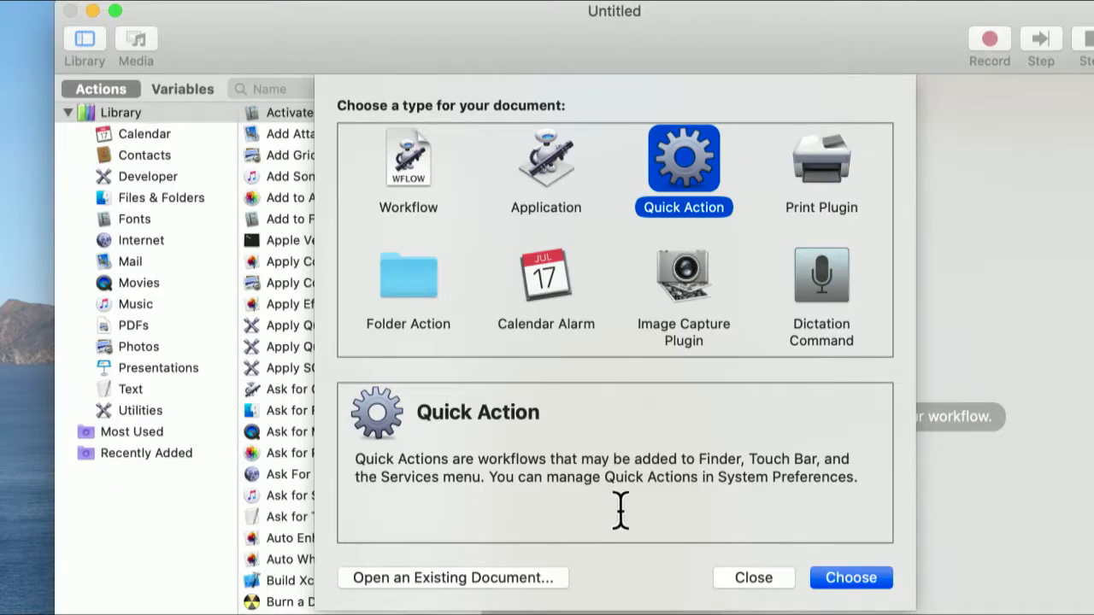
left_click_drag(853, 477, 385, 465)
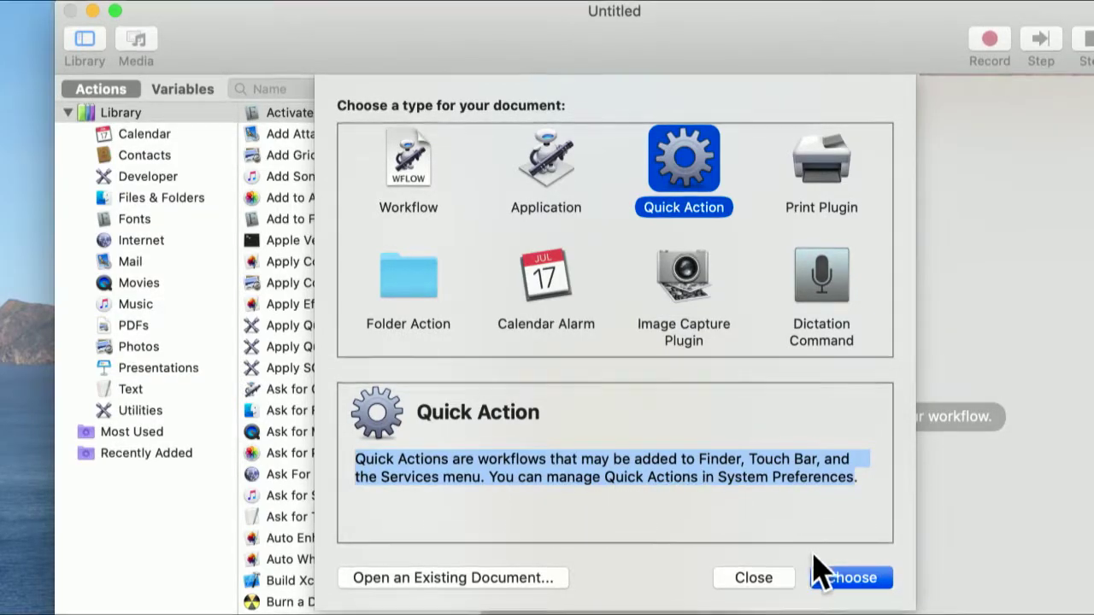
left_click(842, 579)
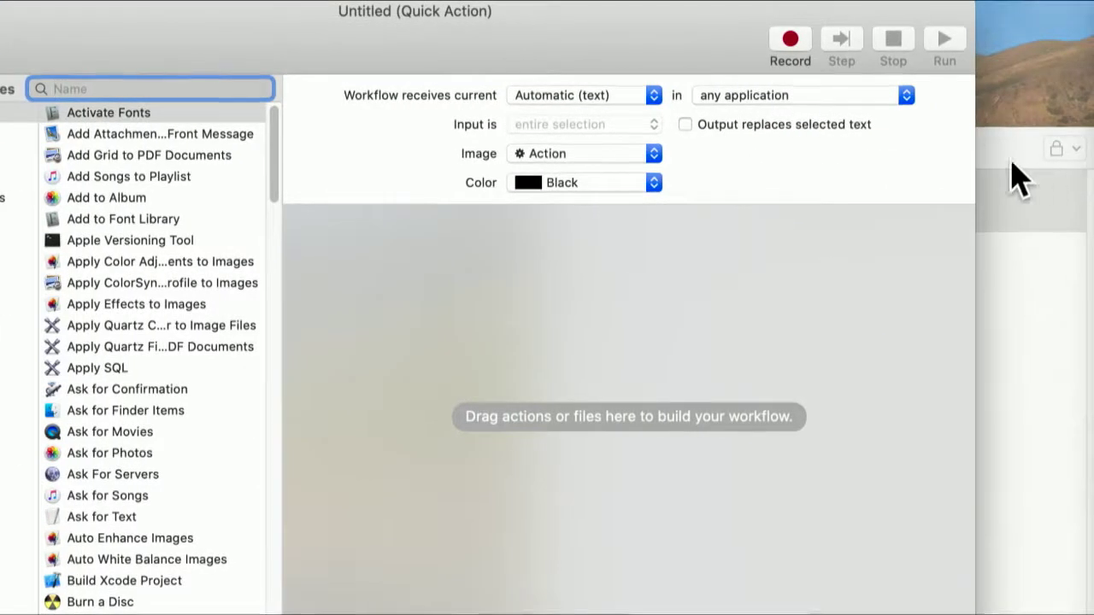
- Set the workflow to receive no input and add a Launch Application action for Mail
left_click(582, 101)
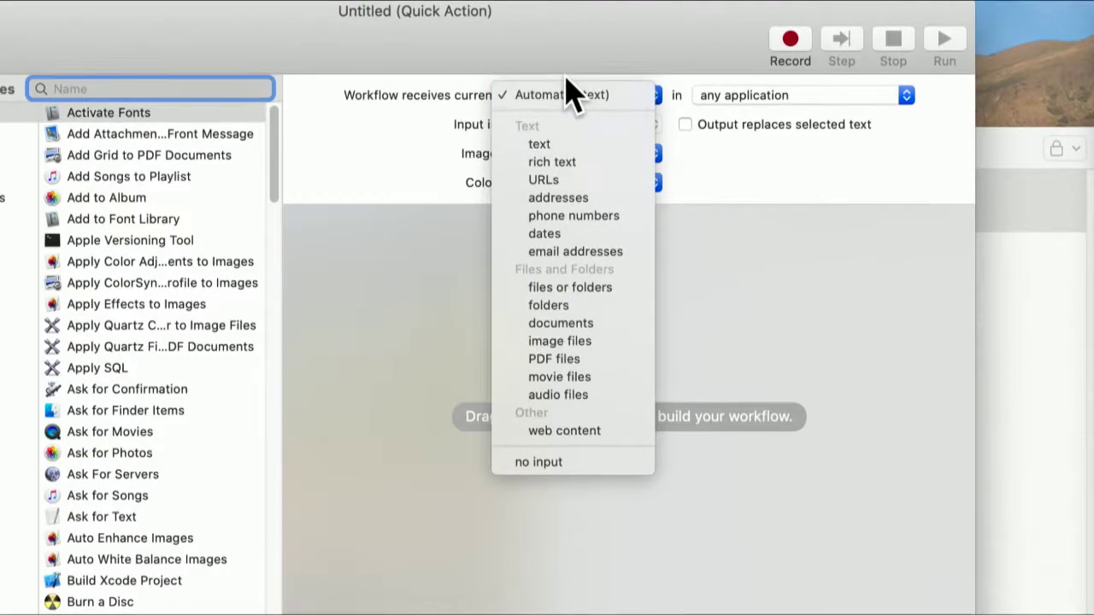
left_click(537, 466)
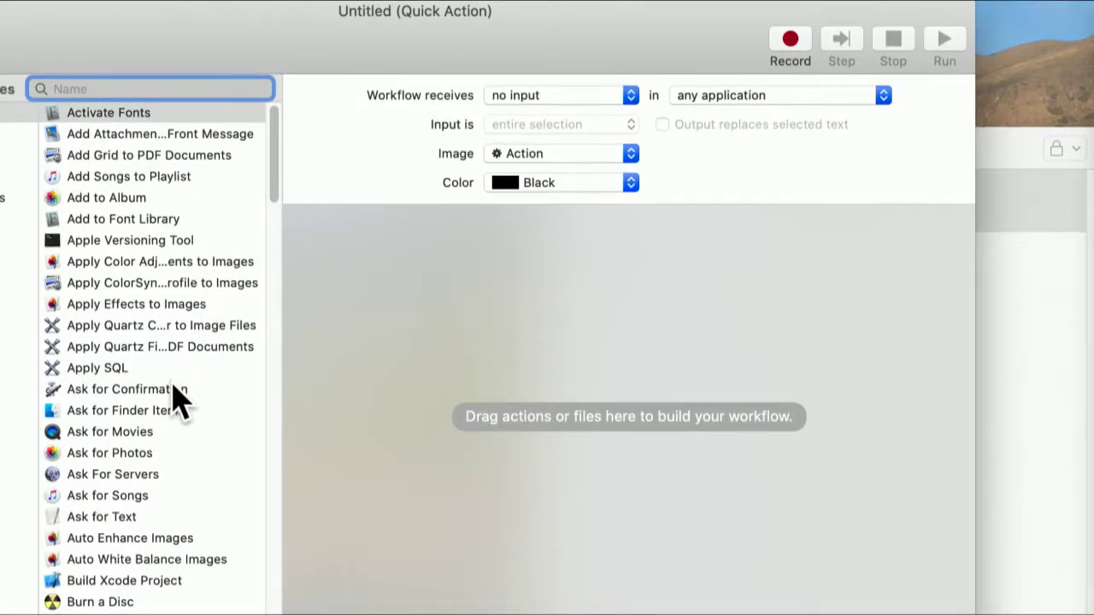
scroll(178, 398, "down", 15)
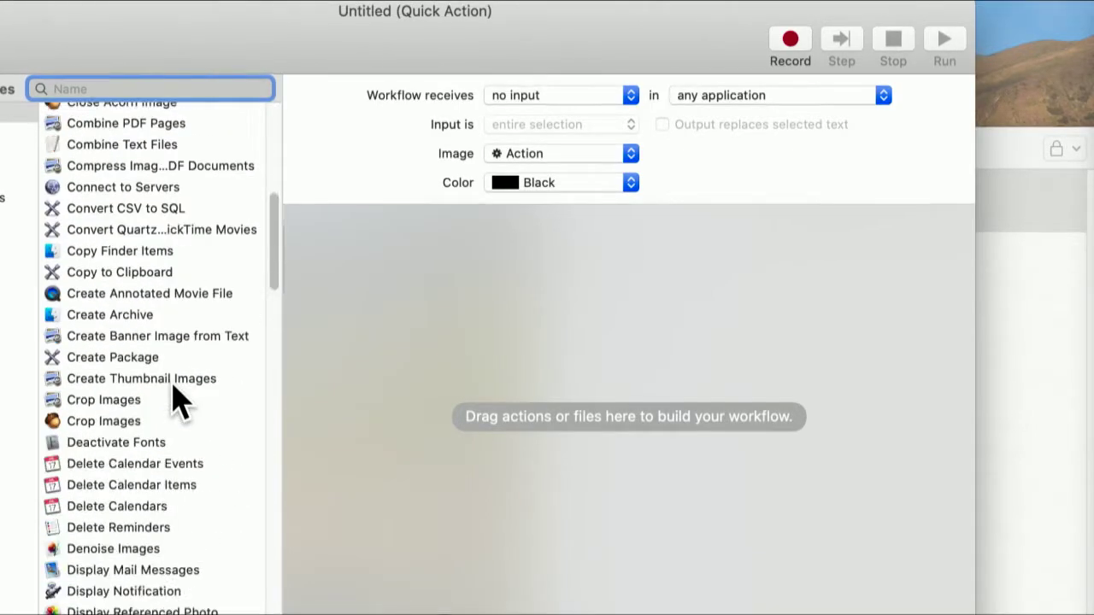
scroll(178, 398, "down", 4)
scroll(178, 398, "down", 5)
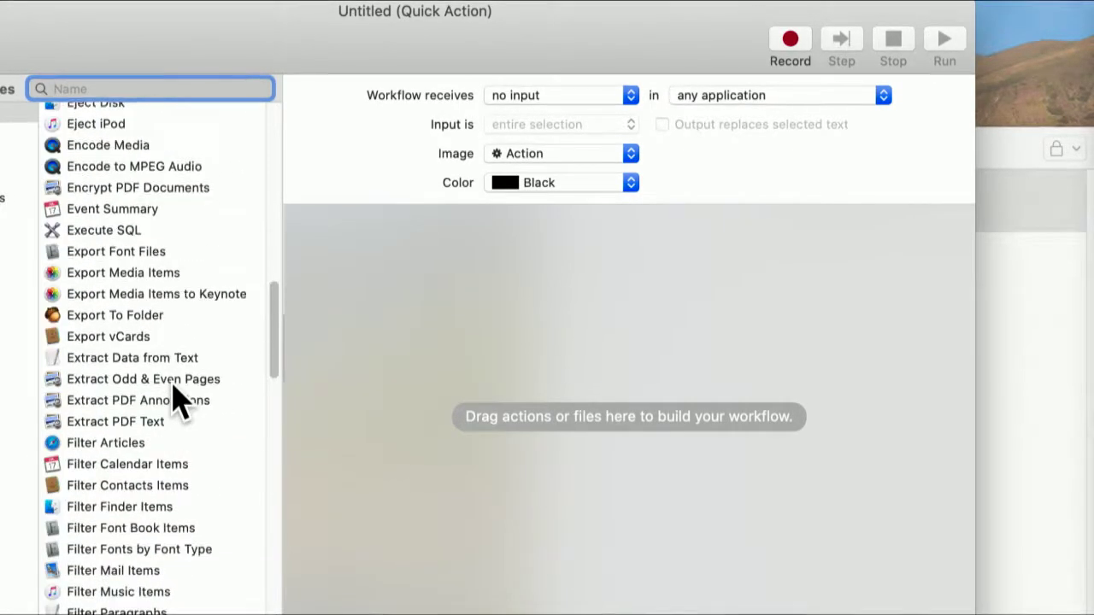
scroll(178, 397, "down", 15)
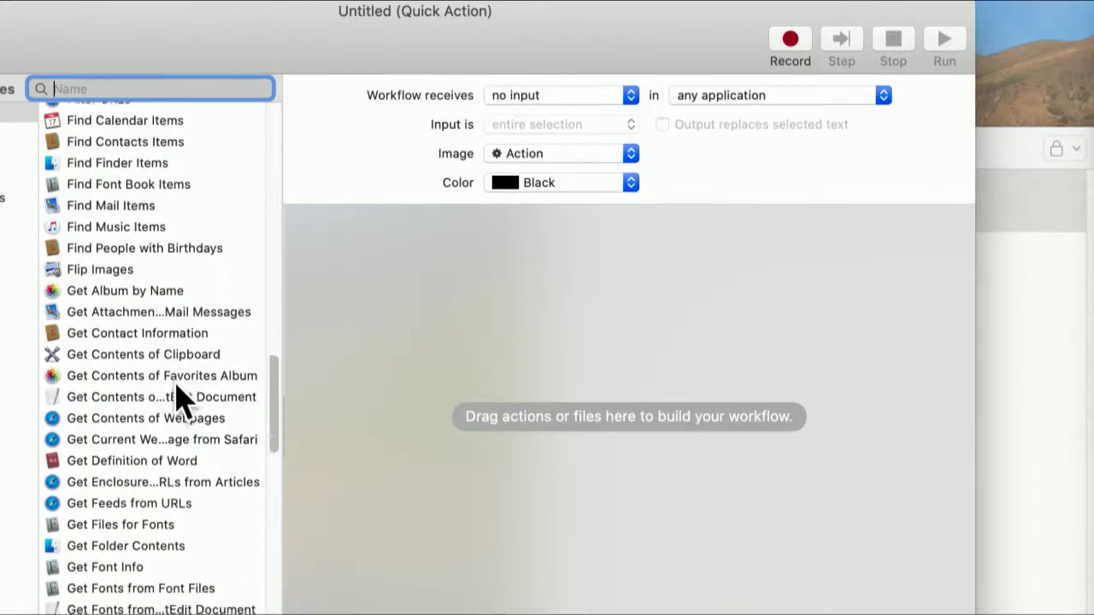
scroll(179, 400, "down", 11)
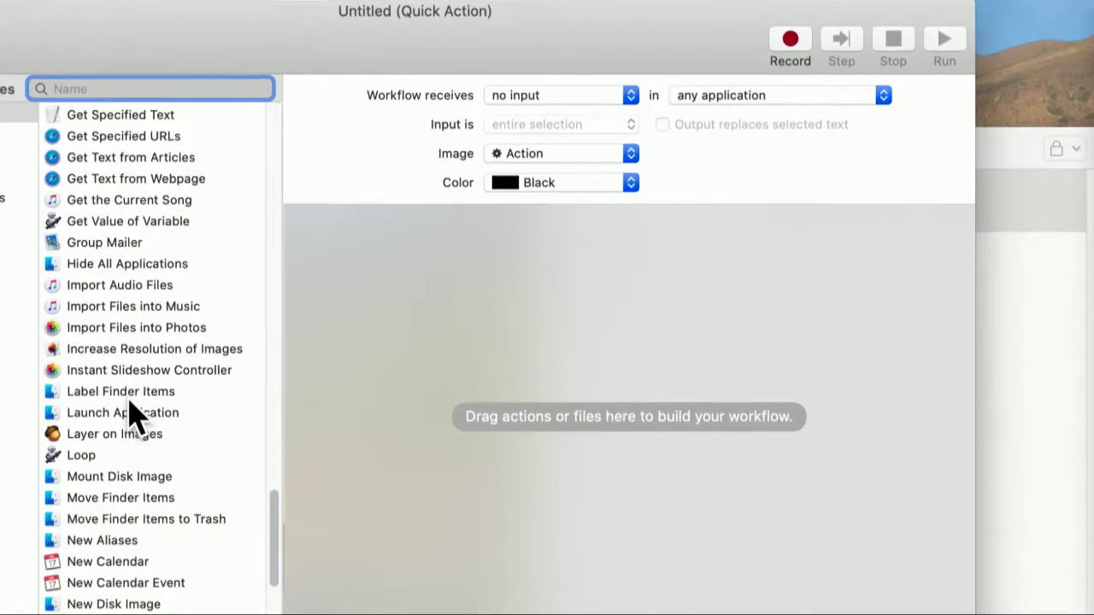
left_click_drag(133, 414, 601, 333)
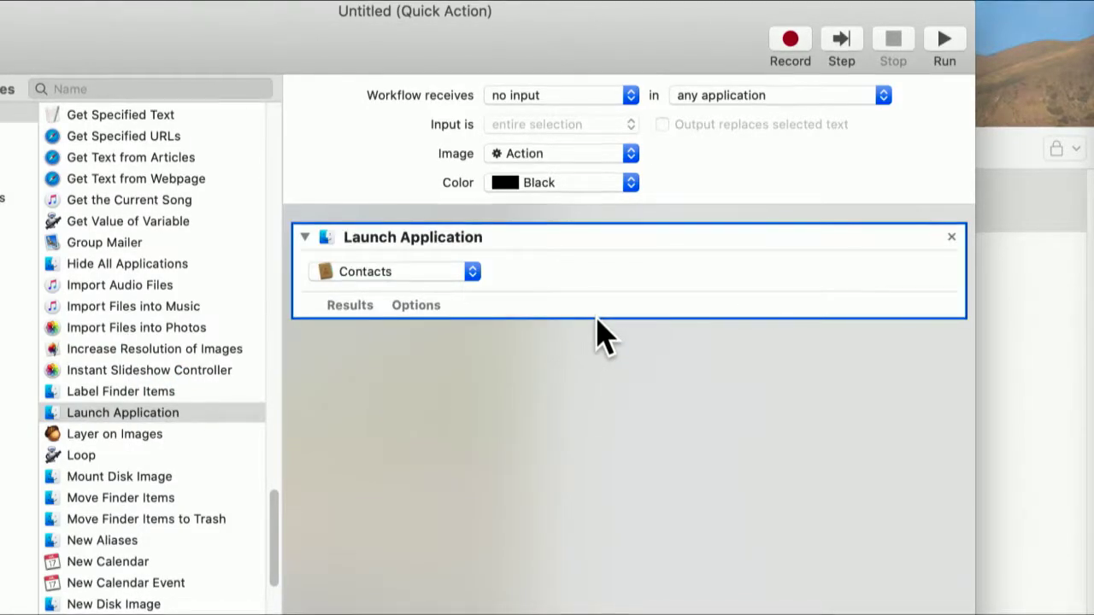
left_click(399, 273)
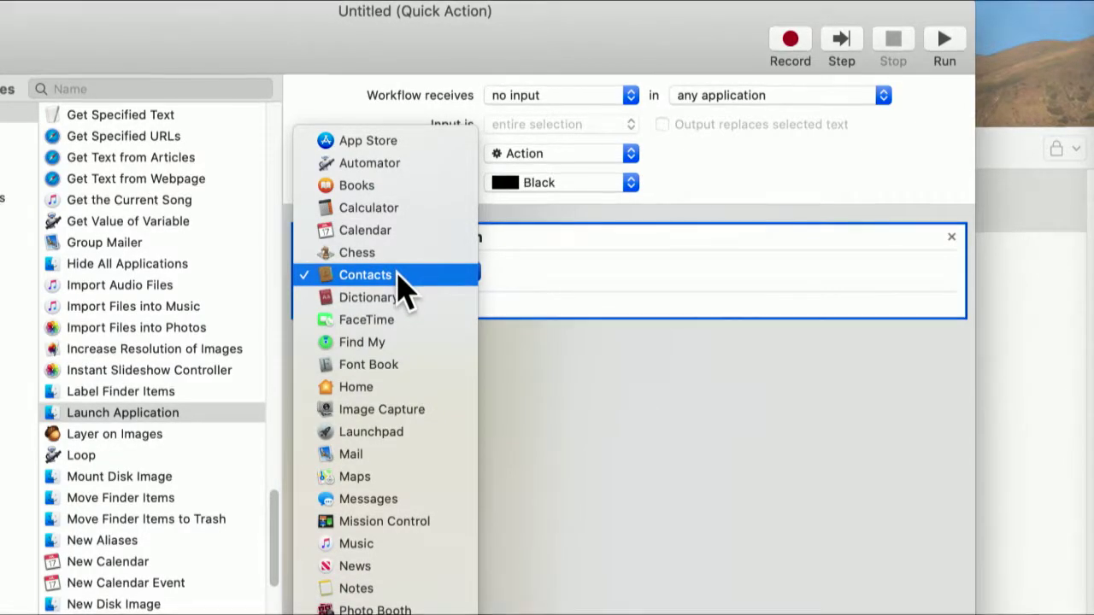
left_click(359, 455)
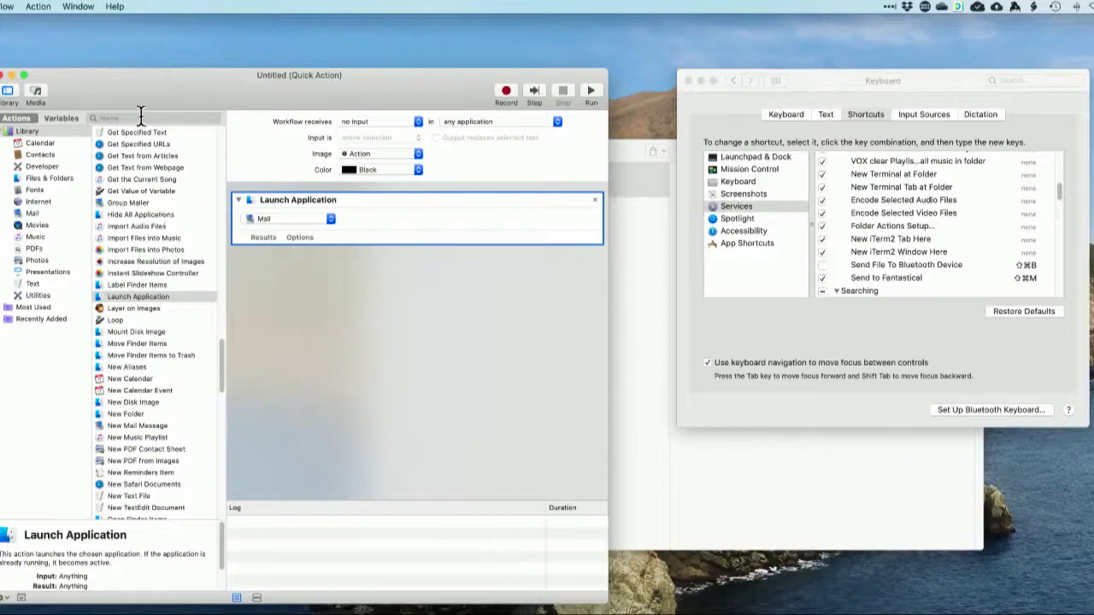
- Save the quick action as 'Launch Mail'
left_click_drag(146, 78, 256, 72)
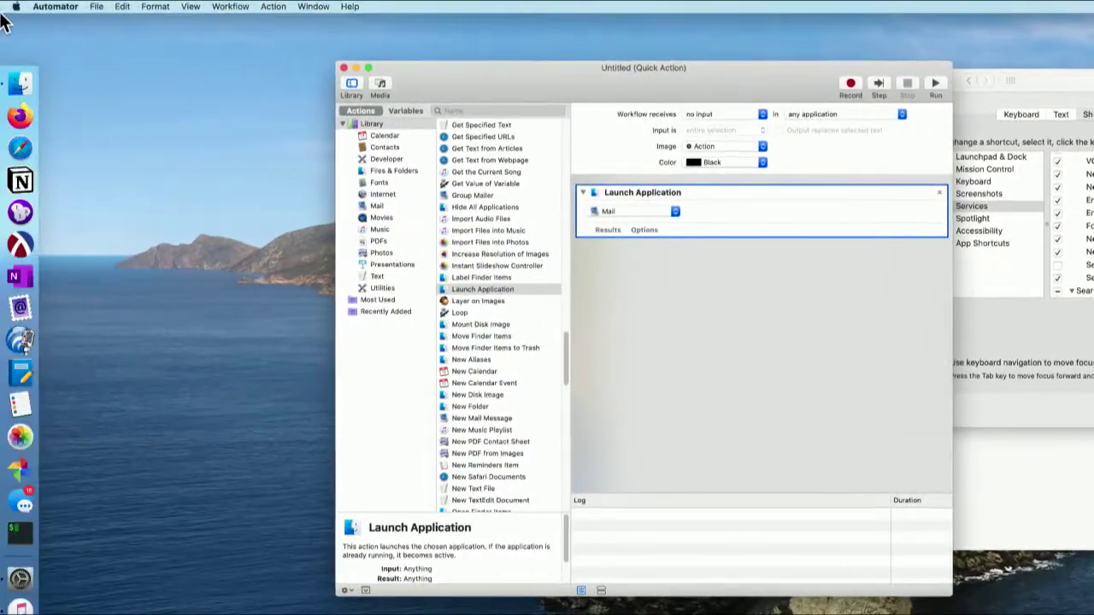
left_click(96, 6)
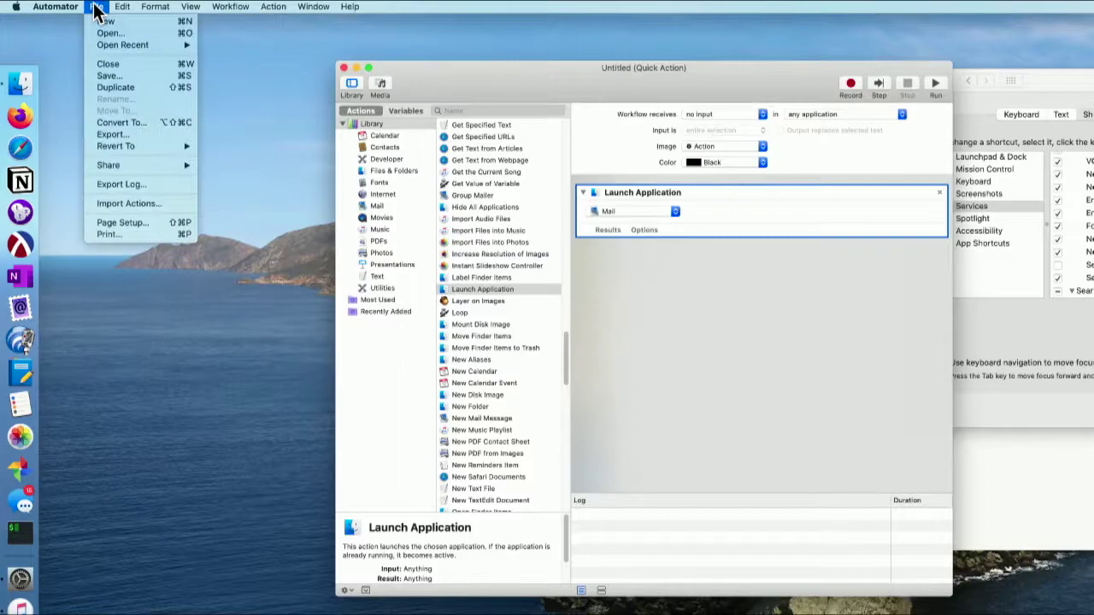
left_click(106, 77)
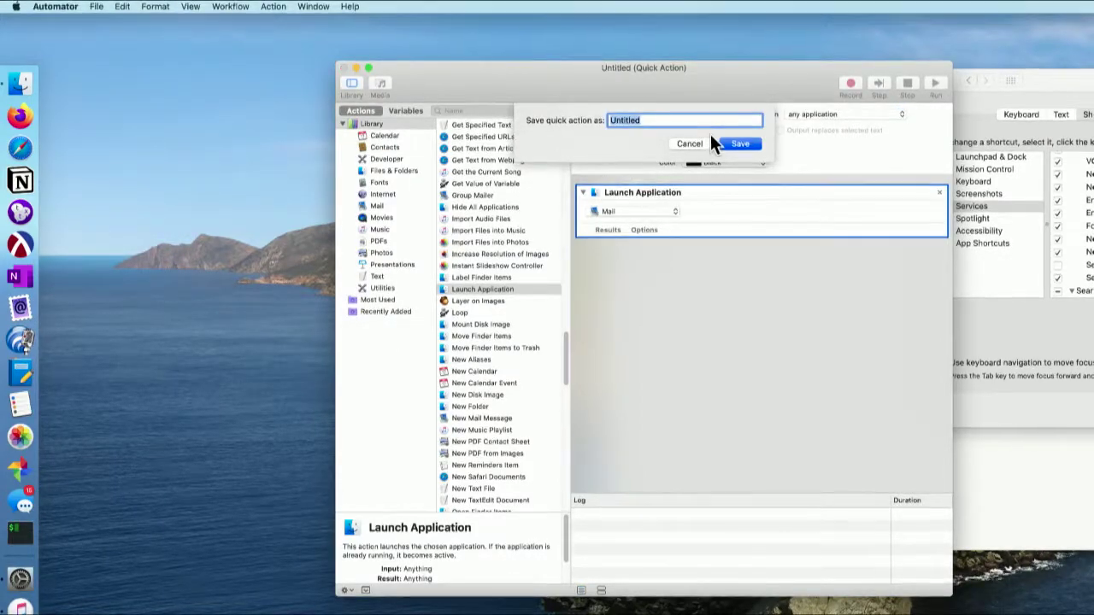
type("Launch Mail")
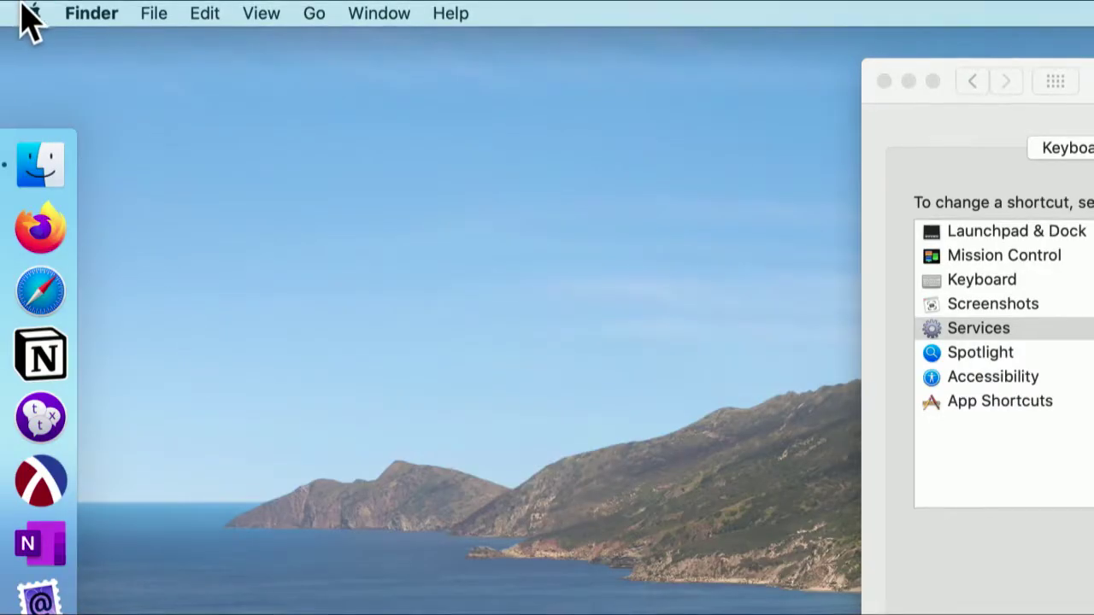
left_click(27, 15)
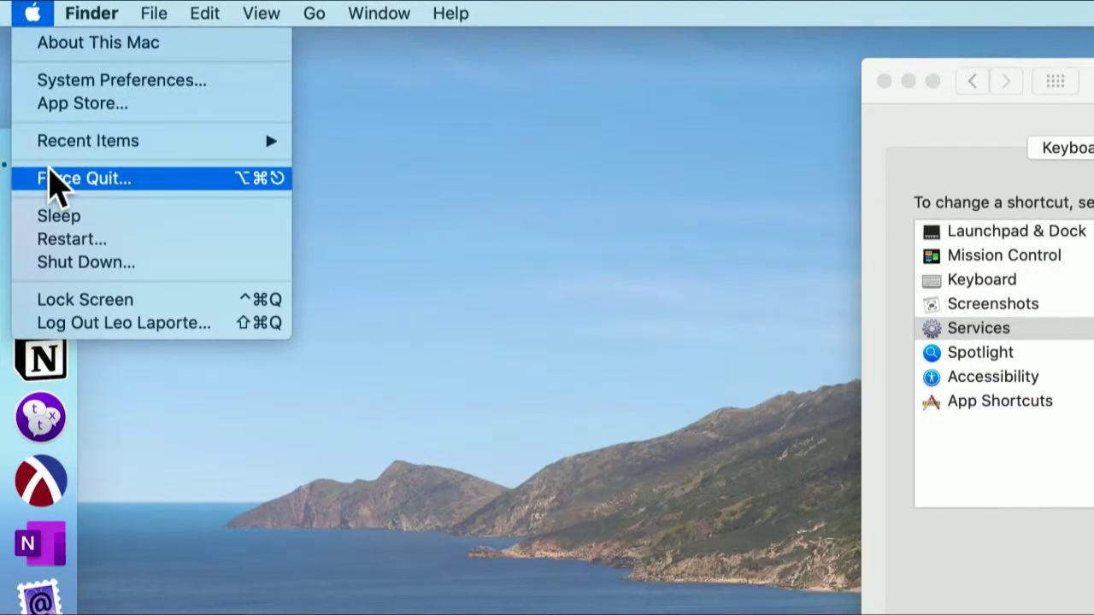
- Run Launch Mail from Finder's Services menu to open Mail
mouse_move(70, 10)
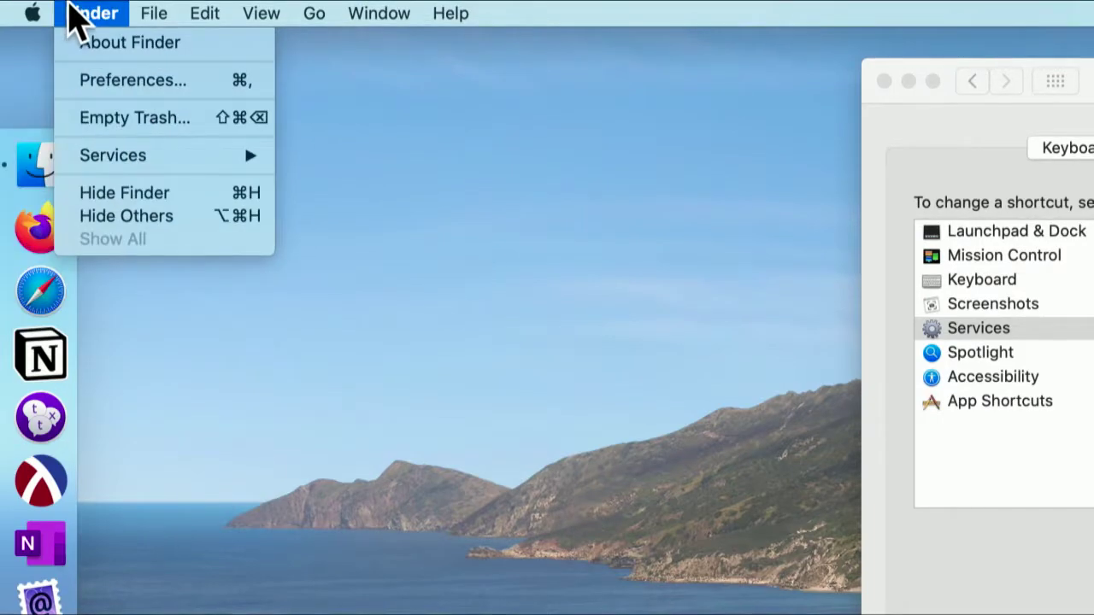
mouse_move(73, 161)
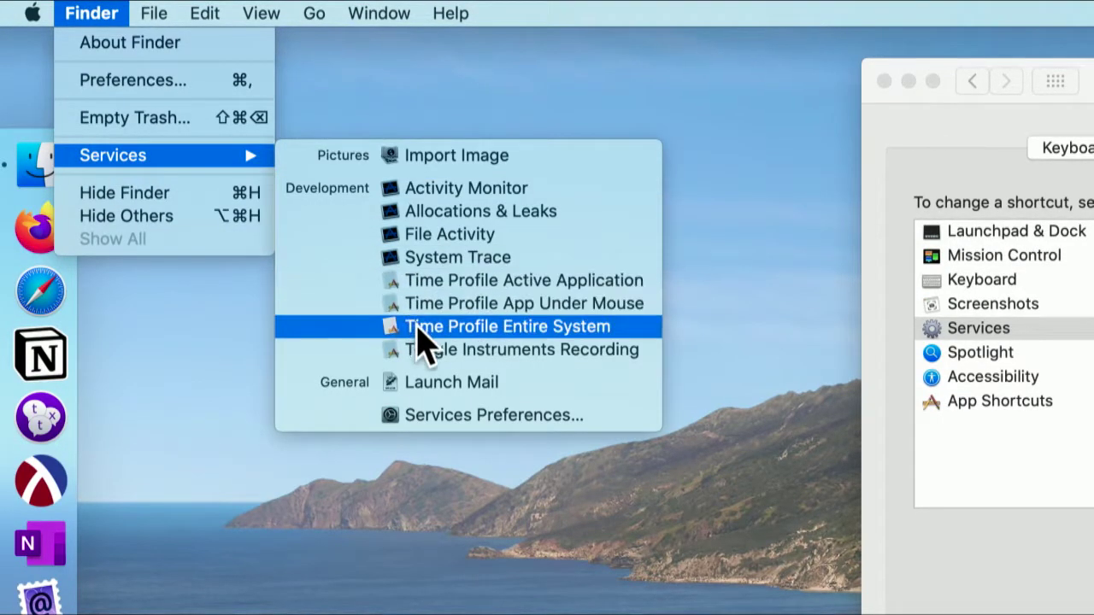
left_click(513, 405)
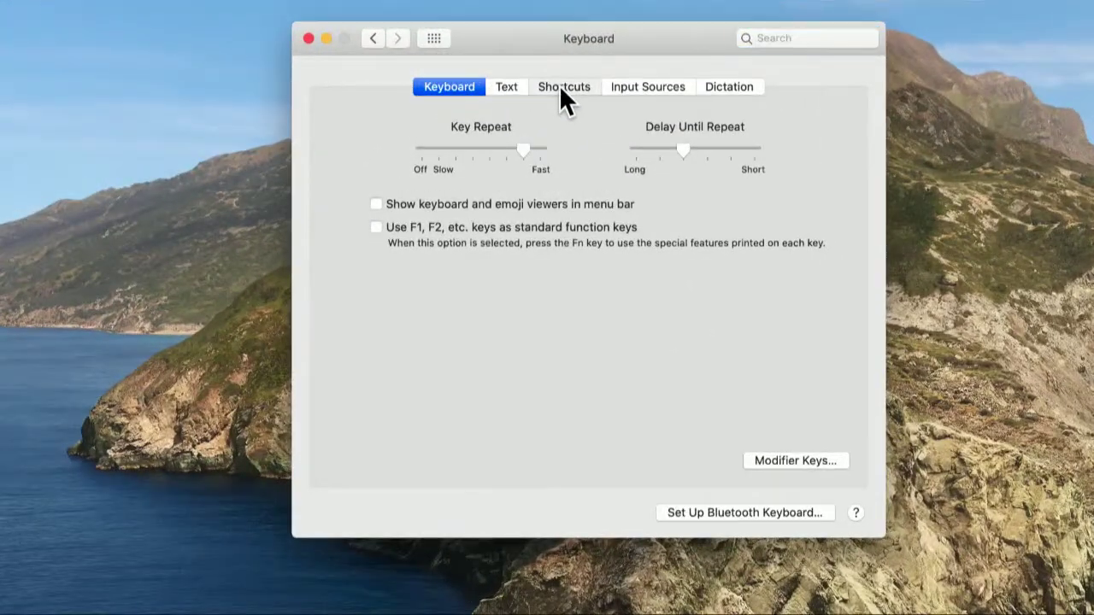
- Assign the Launch Mail service under General the shortcut ⌃⌥⌘M
left_click(526, 79)
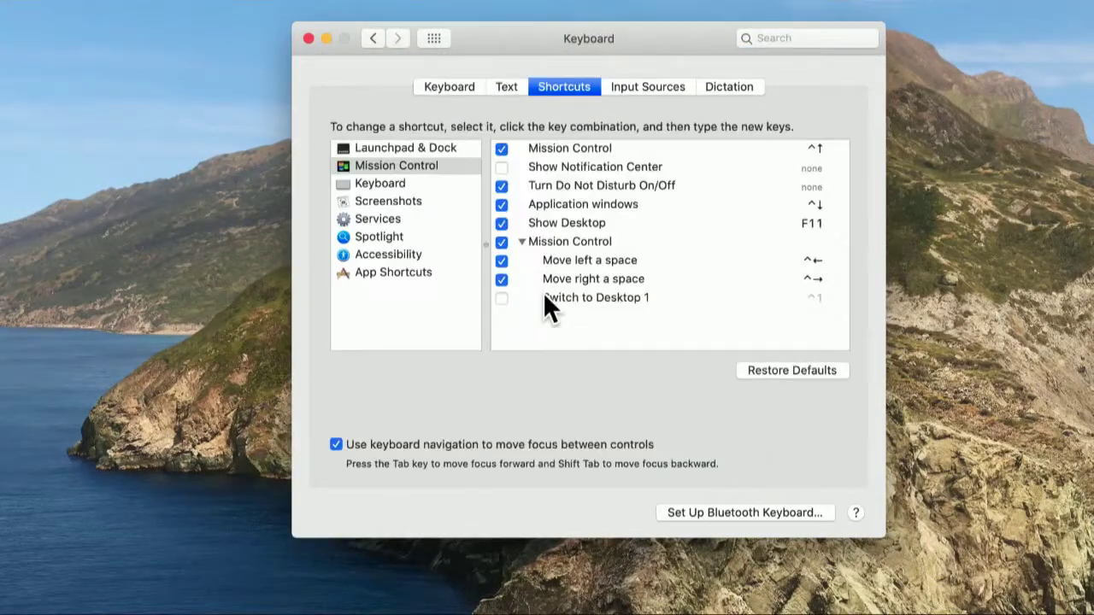
left_click(361, 218)
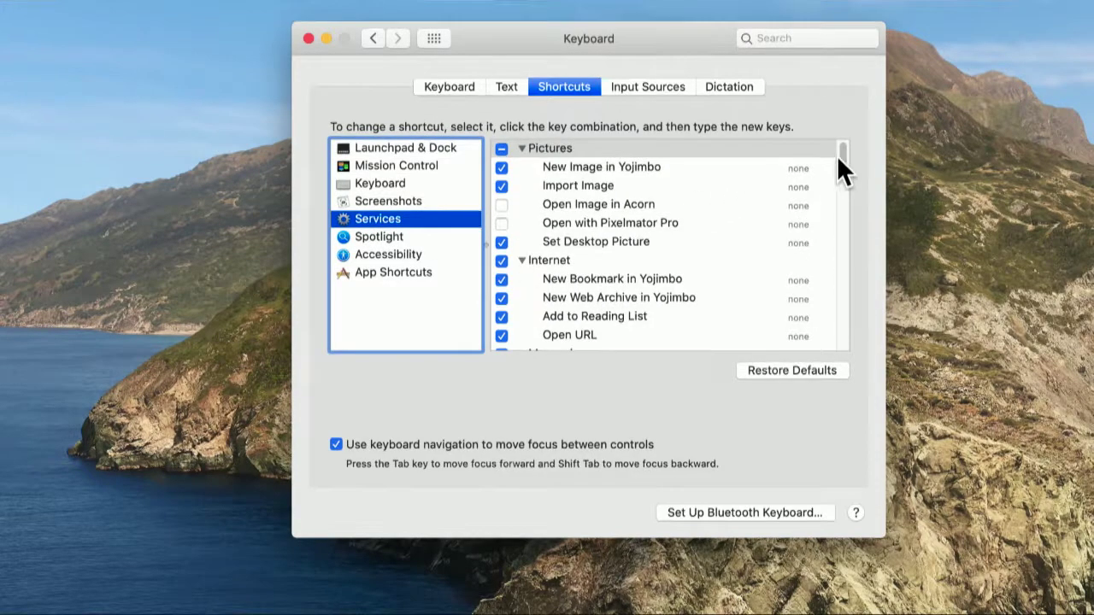
left_click_drag(838, 159, 862, 345)
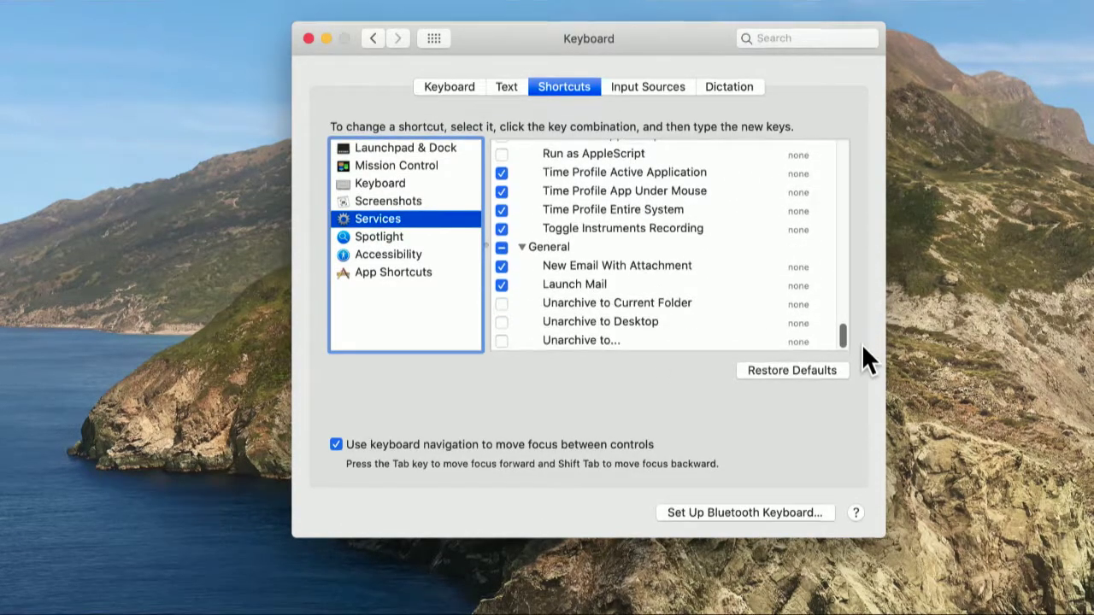
left_click(581, 287)
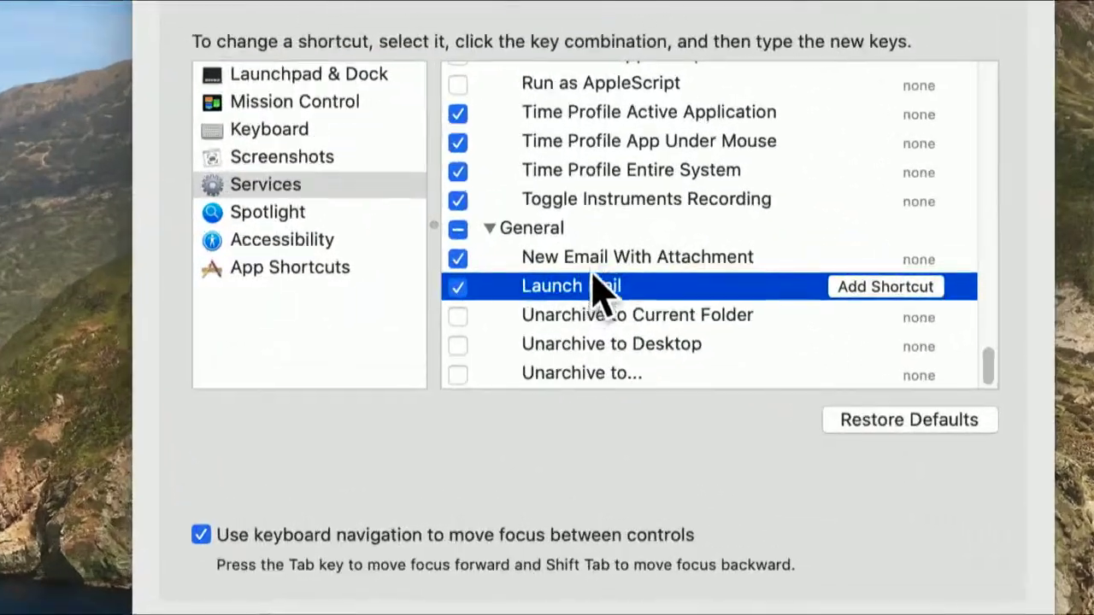
left_click(840, 295)
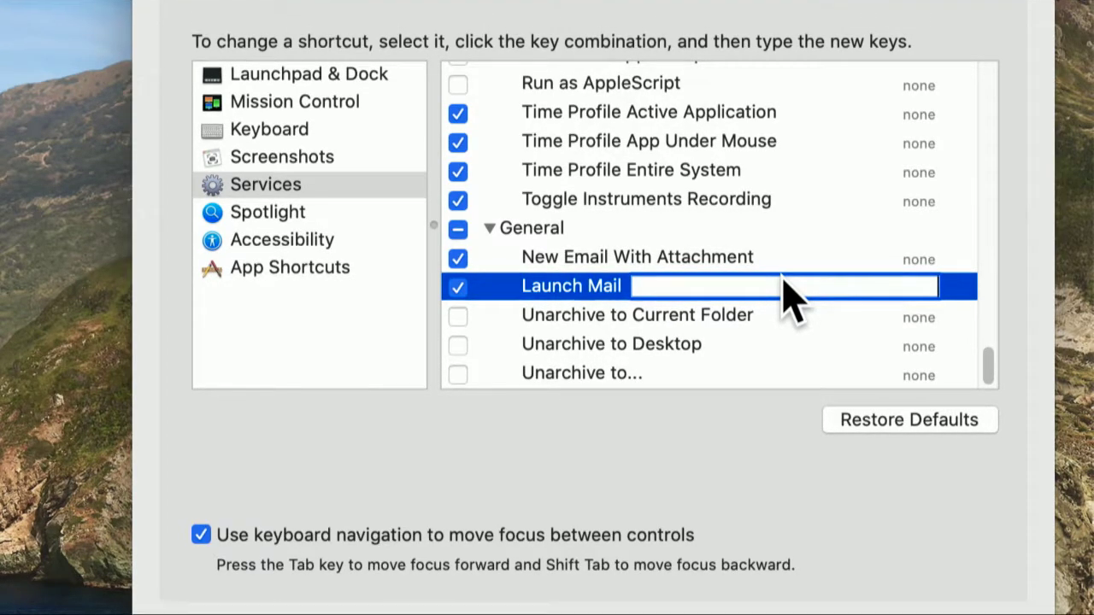
key("Escape")
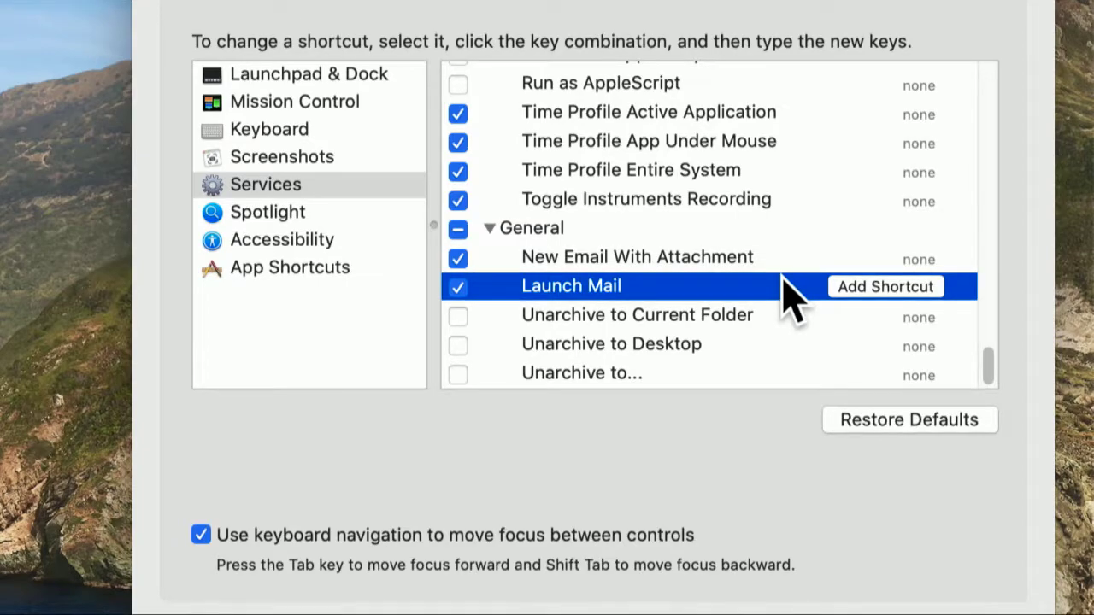
left_click(659, 257)
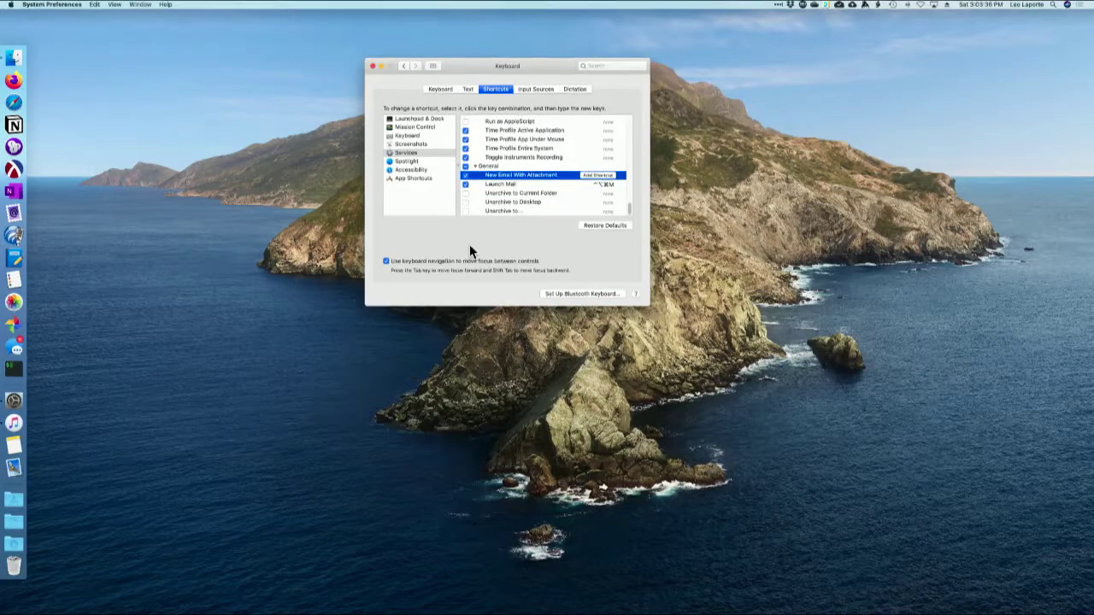
- Open Mail with ⌃⌥⌘M, close its window, and recheck Launch Mail's shortcut
key("ctrl+alt+super+m")
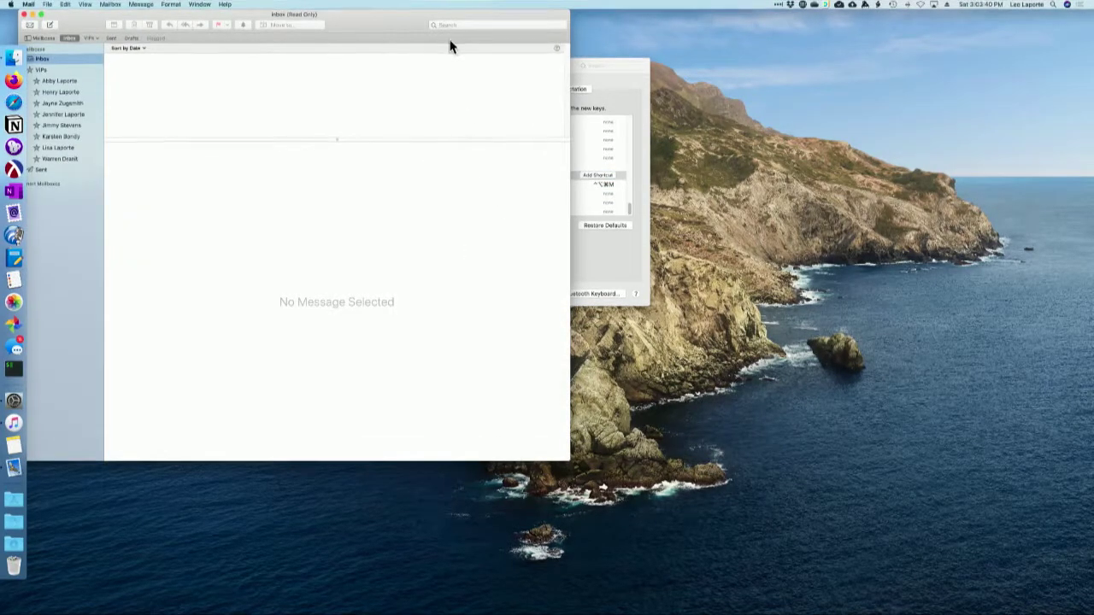
left_click_drag(384, 26, 585, 39)
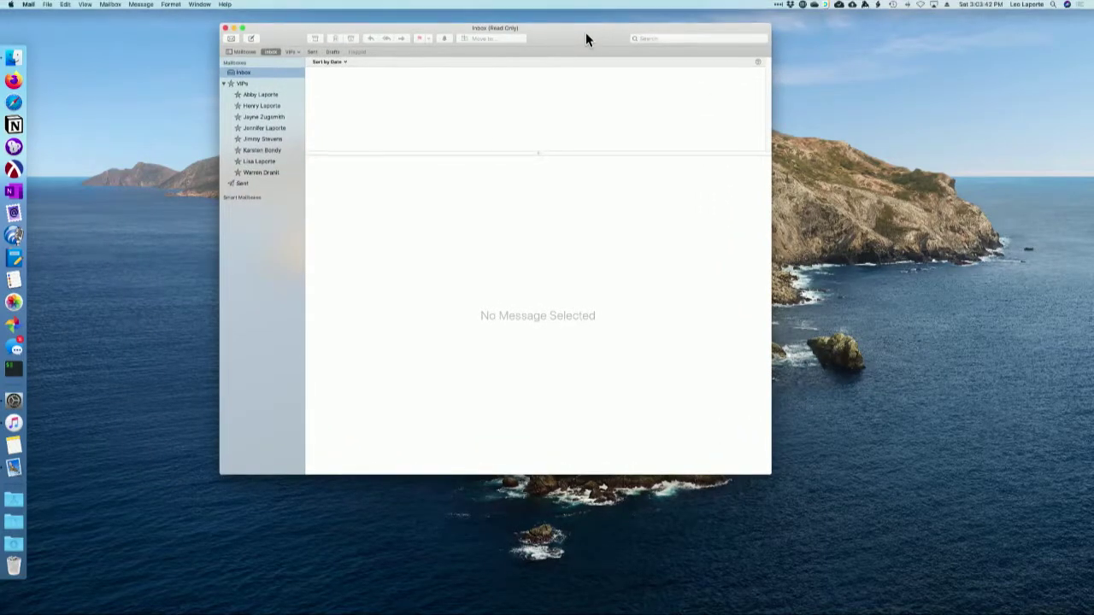
left_click(226, 31)
left_click_drag(539, 68, 609, 94)
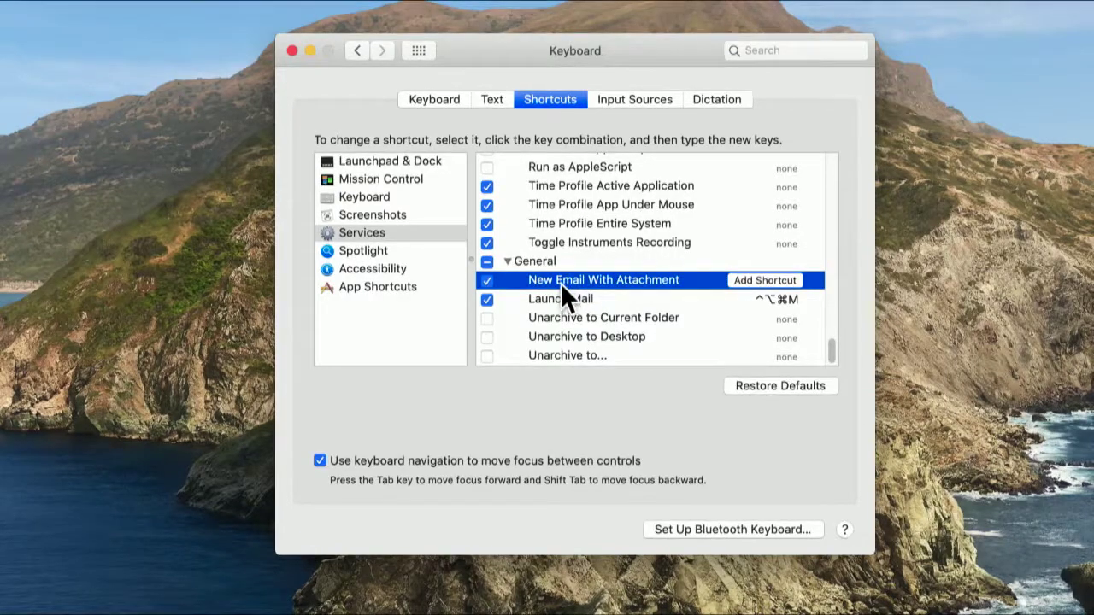
left_click(562, 295)
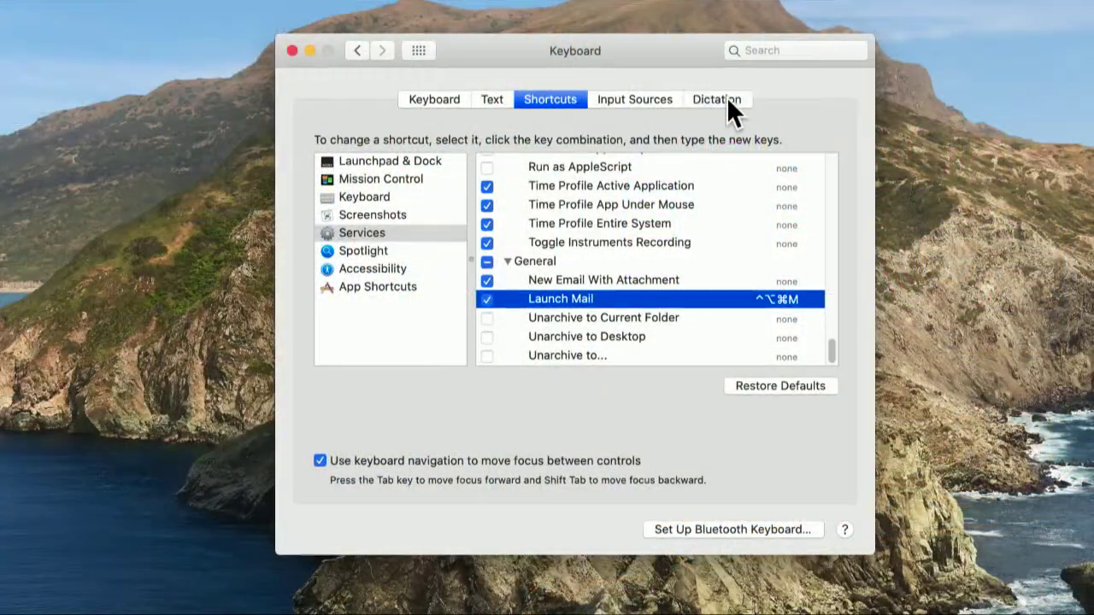
- Browse the Dictation, Input Sources and Text tabs, then enable 'Show keyboard and emoji viewers in menu bar'
left_click(701, 101)
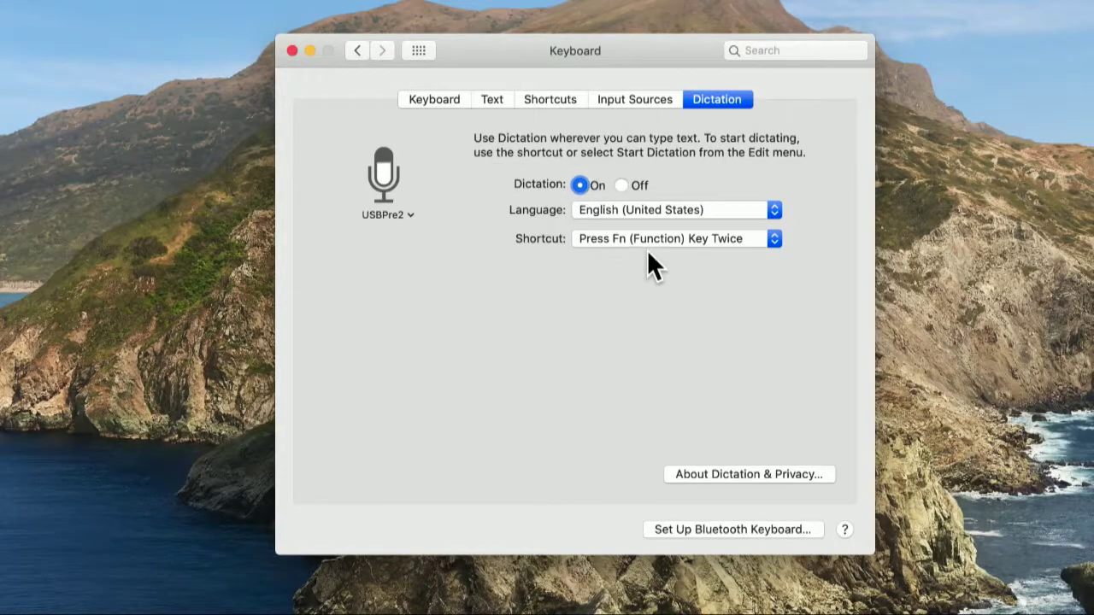
left_click(634, 99)
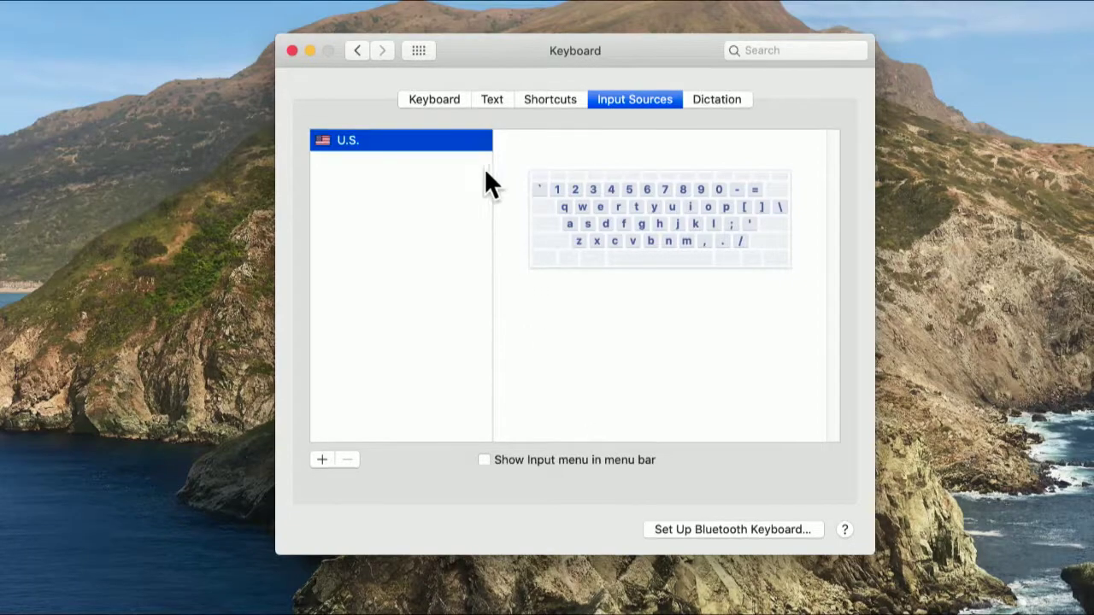
left_click(546, 99)
left_click(436, 102)
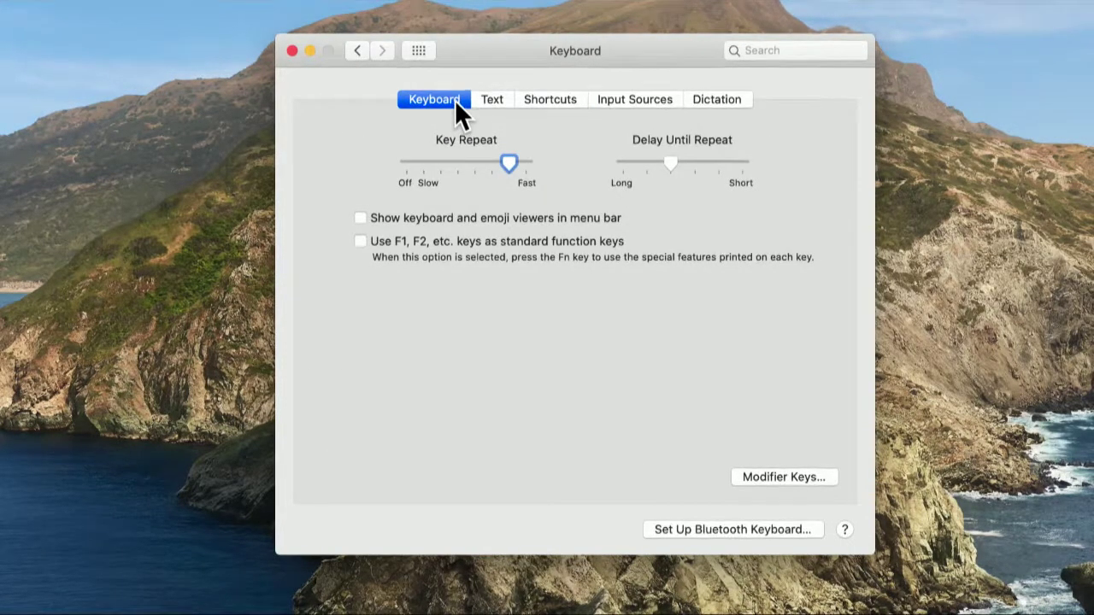
left_click(495, 101)
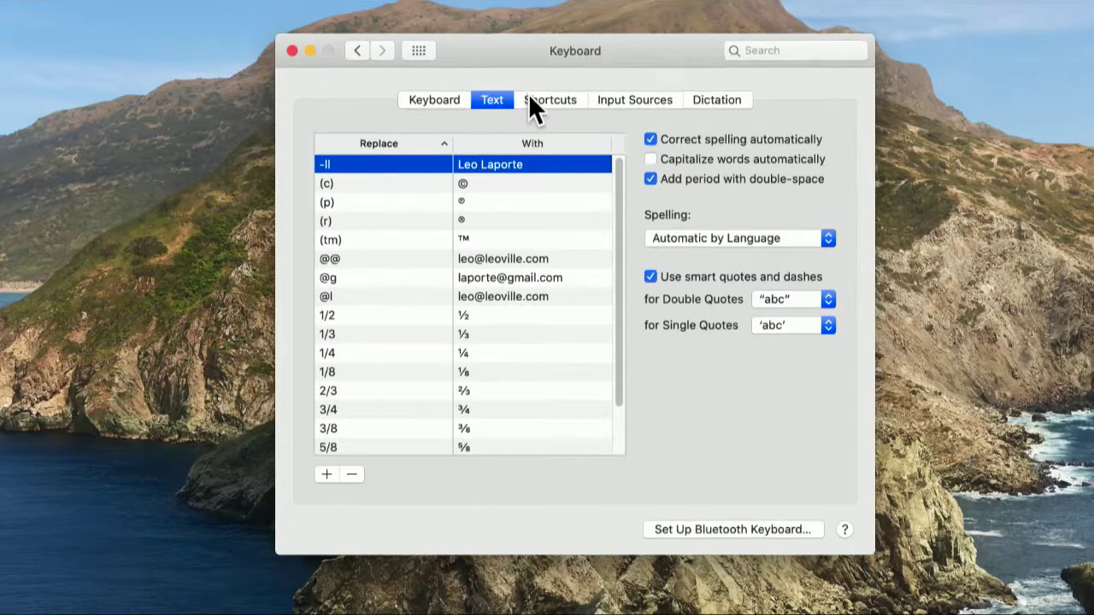
left_click(443, 101)
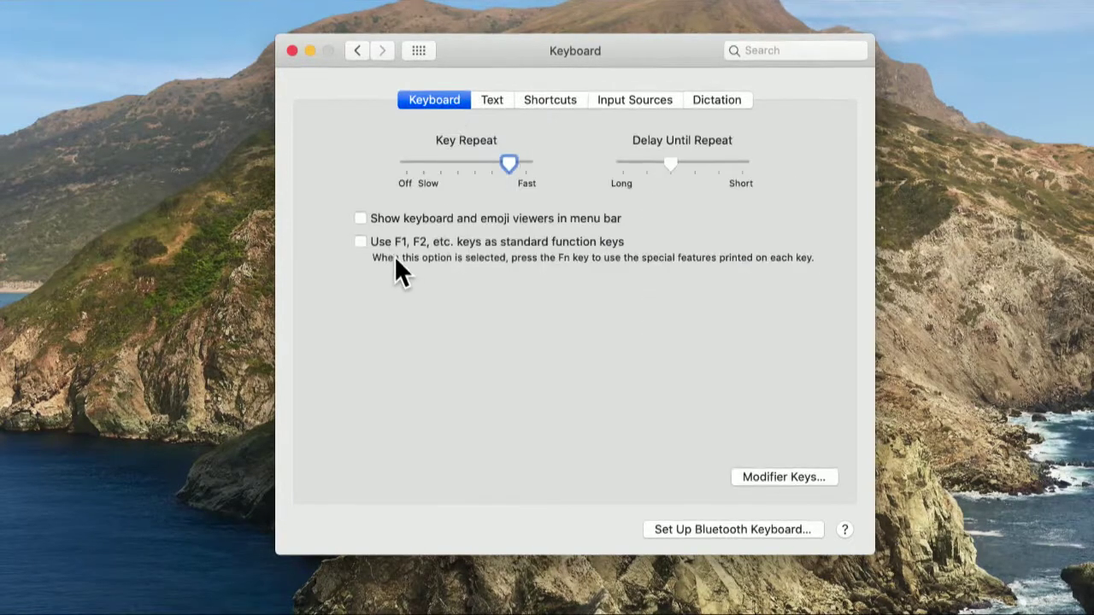
left_click(361, 219)
- Recheck the Text list and confirm the Launch Mail ⌃⌥⌘M Services shortcut
left_click(496, 100)
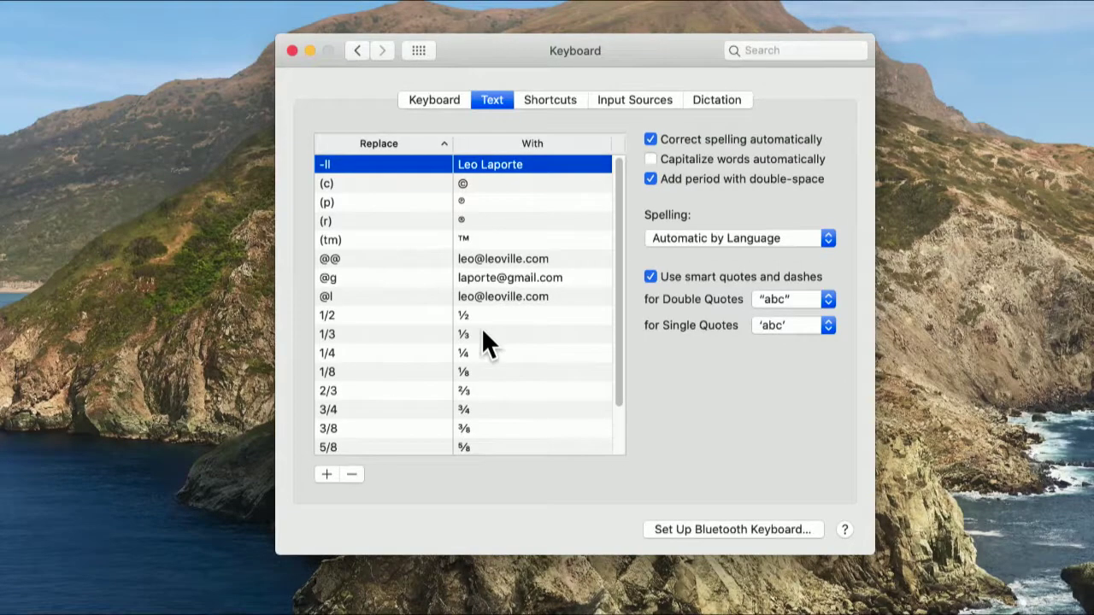
left_click(548, 102)
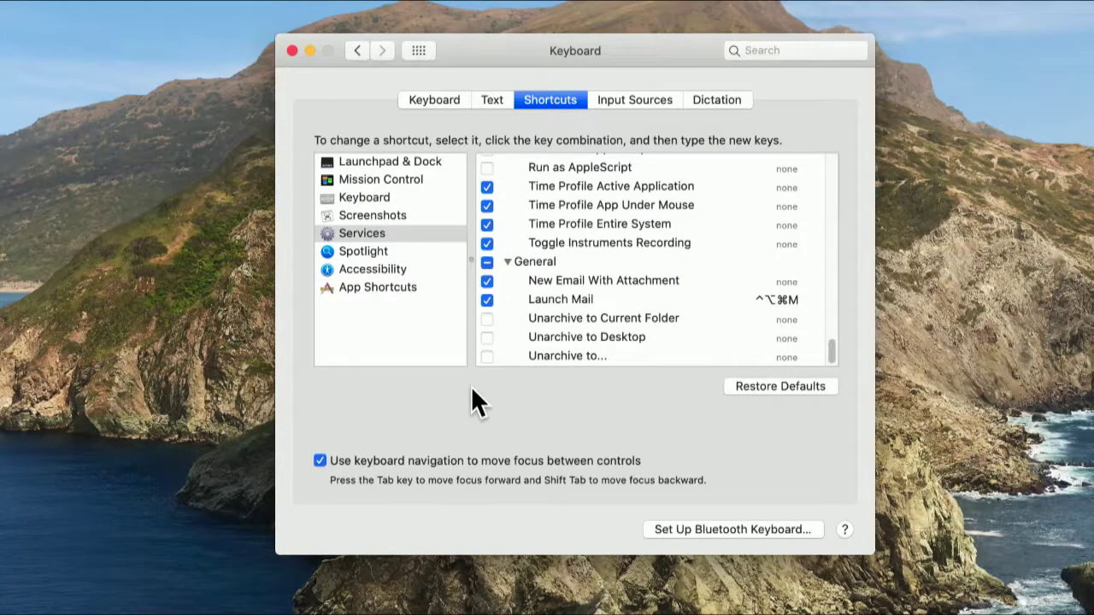
left_click(759, 300)
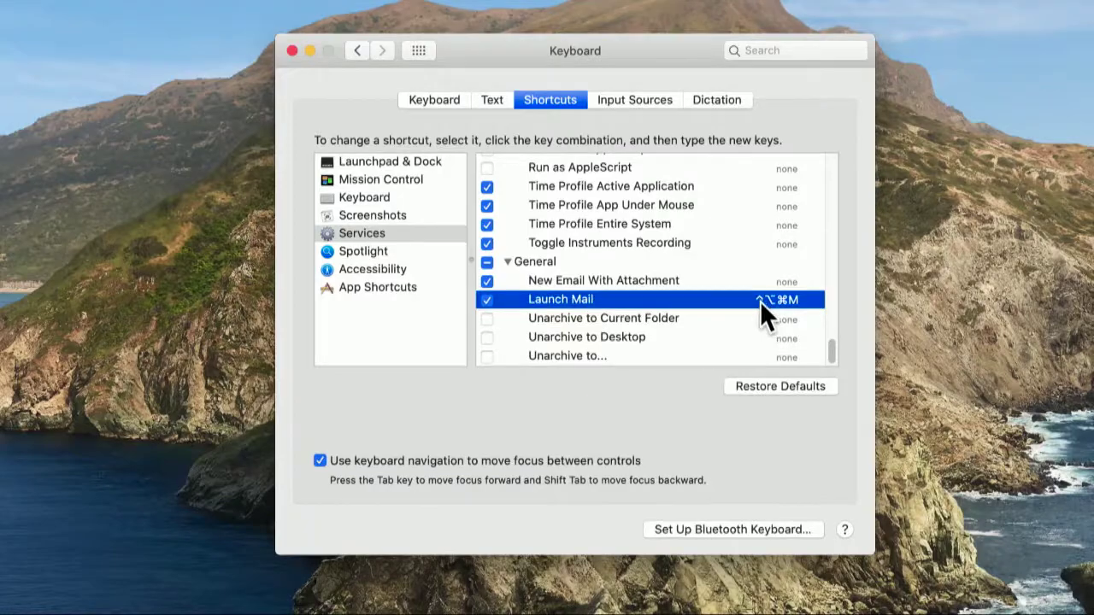